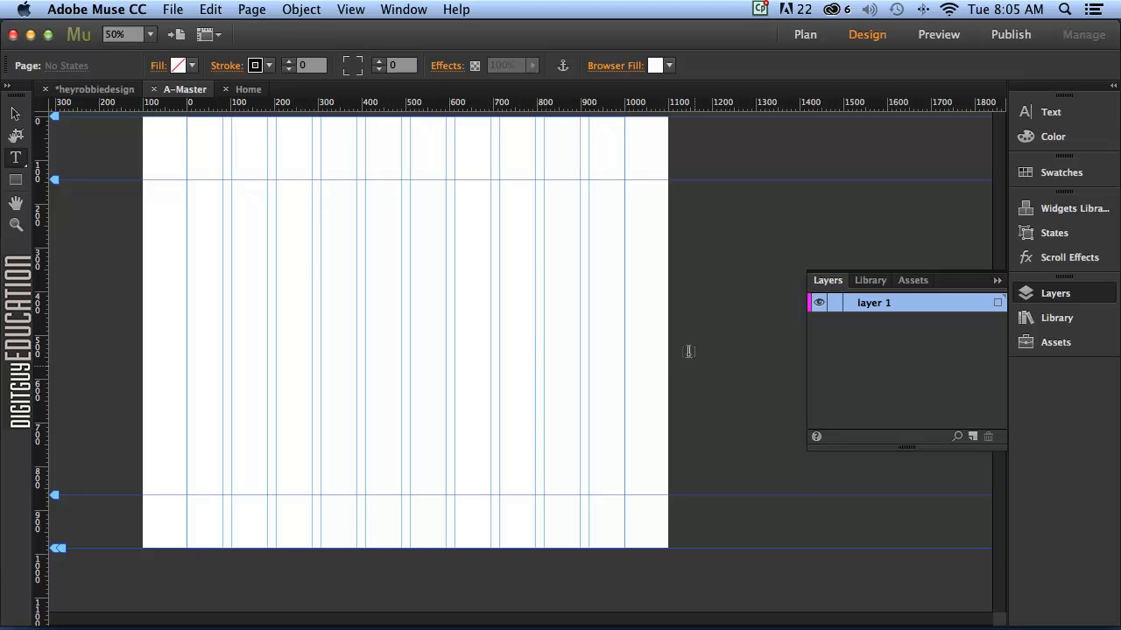
# Look over the site plan and open the A-Master page for editing.
pyautogui.click(804, 34)
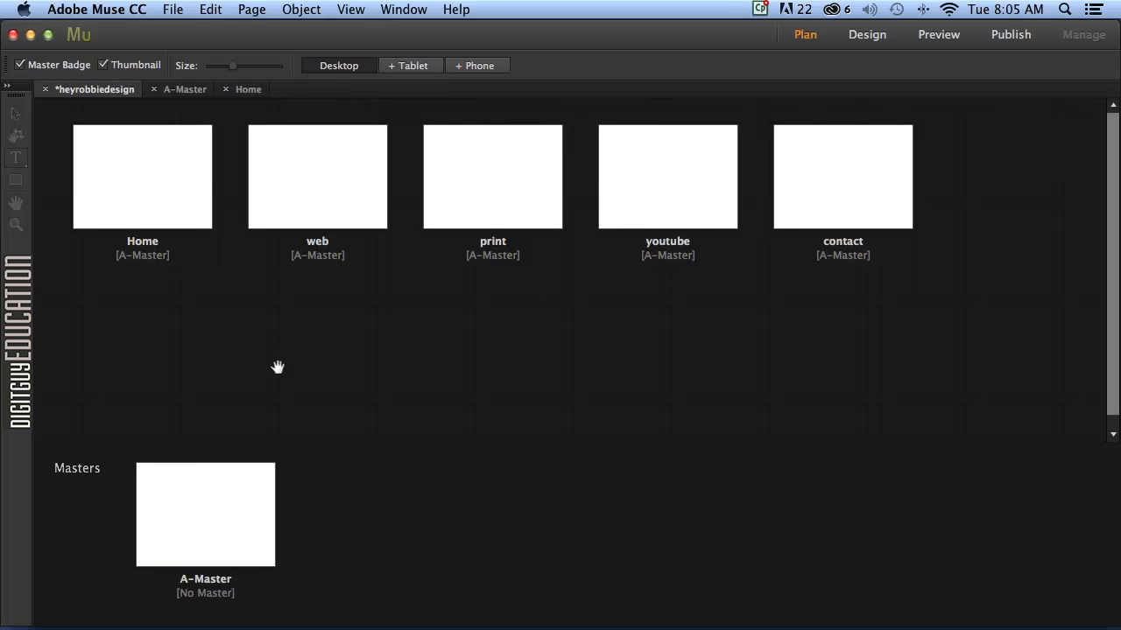
pyautogui.click(183, 89)
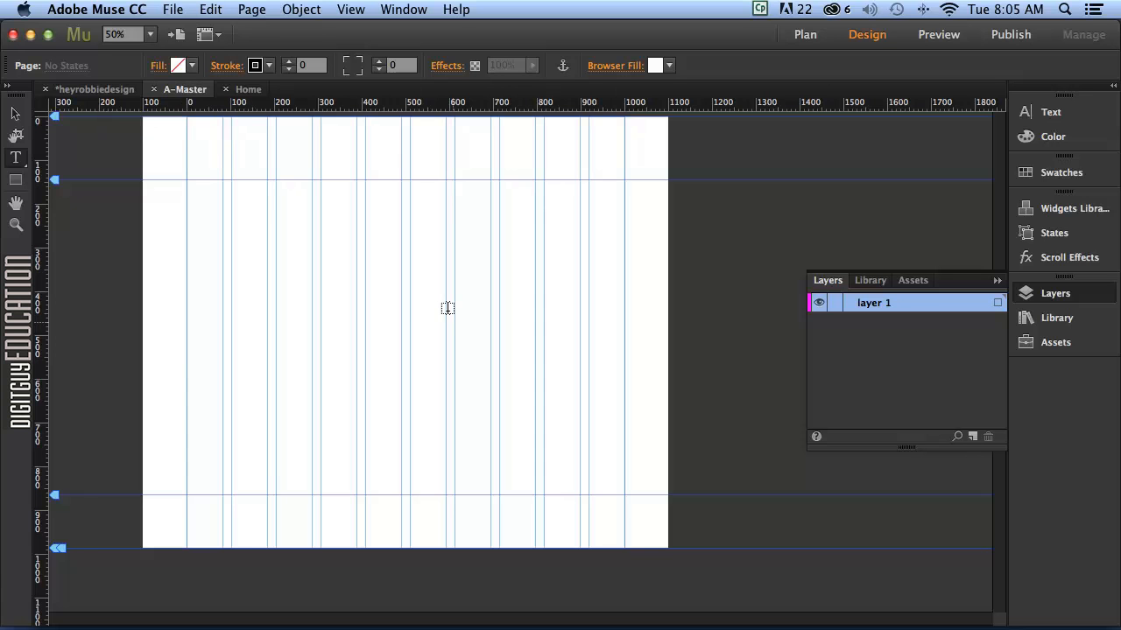
pyautogui.click(805, 34)
pyautogui.doubleClick(218, 499)
# Rename layer 1 of the A-Master page as header.
pyautogui.press('super+minus')
pyautogui.press('super+equal')
pyautogui.doubleClick(871, 298)
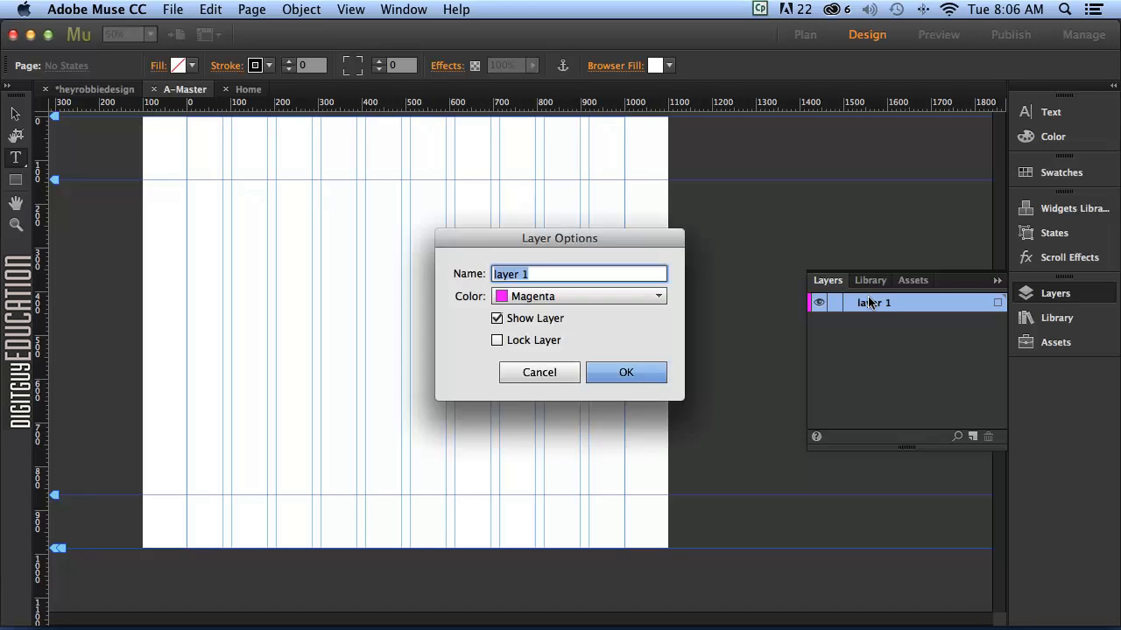
pyautogui.write('header')
pyautogui.click(627, 373)
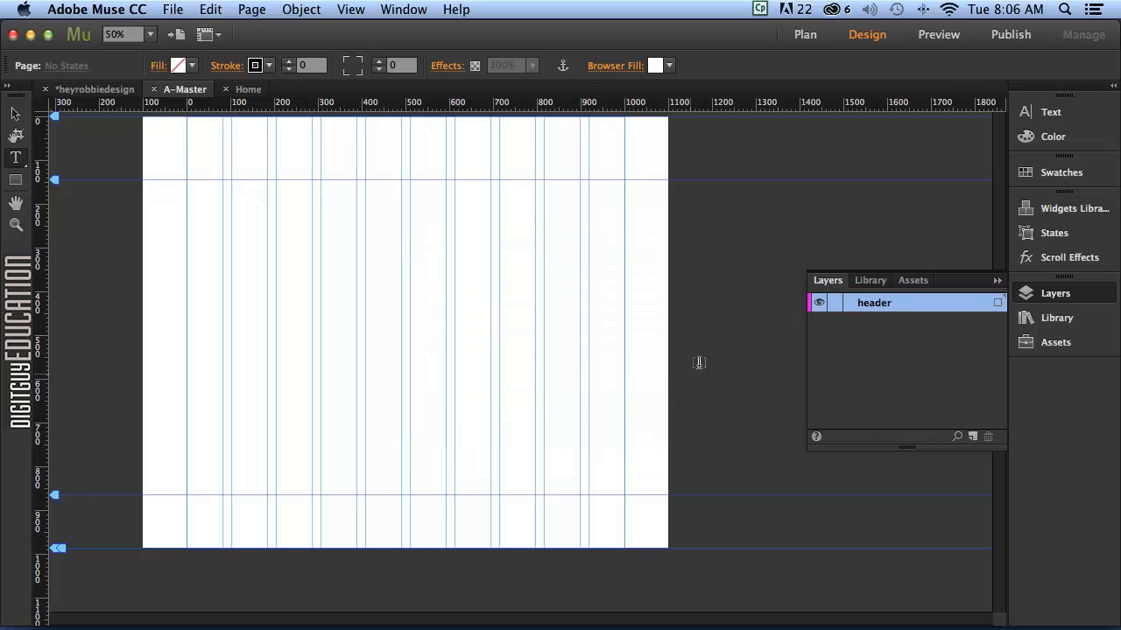
# Add five new layers and move the header layer to the top of the layer stack.
pyautogui.click(971, 436)
pyautogui.click(972, 436)
pyautogui.click(972, 436)
pyautogui.click(972, 436)
pyautogui.click(971, 436)
pyautogui.click(878, 398)
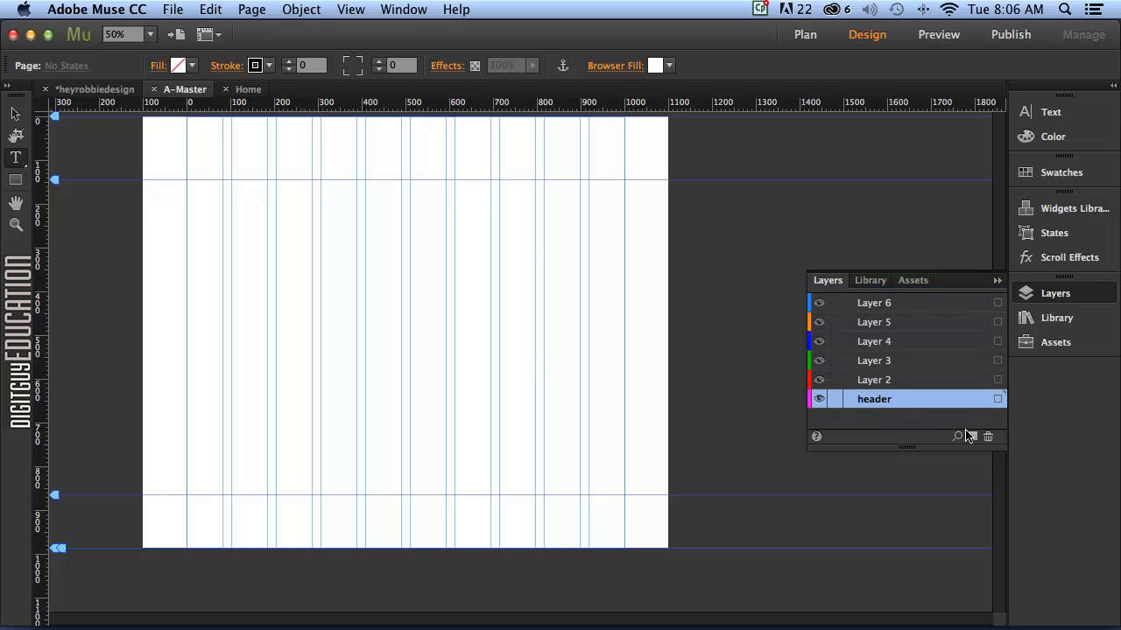
pyautogui.moveTo(901, 398); pyautogui.dragTo(895, 294)
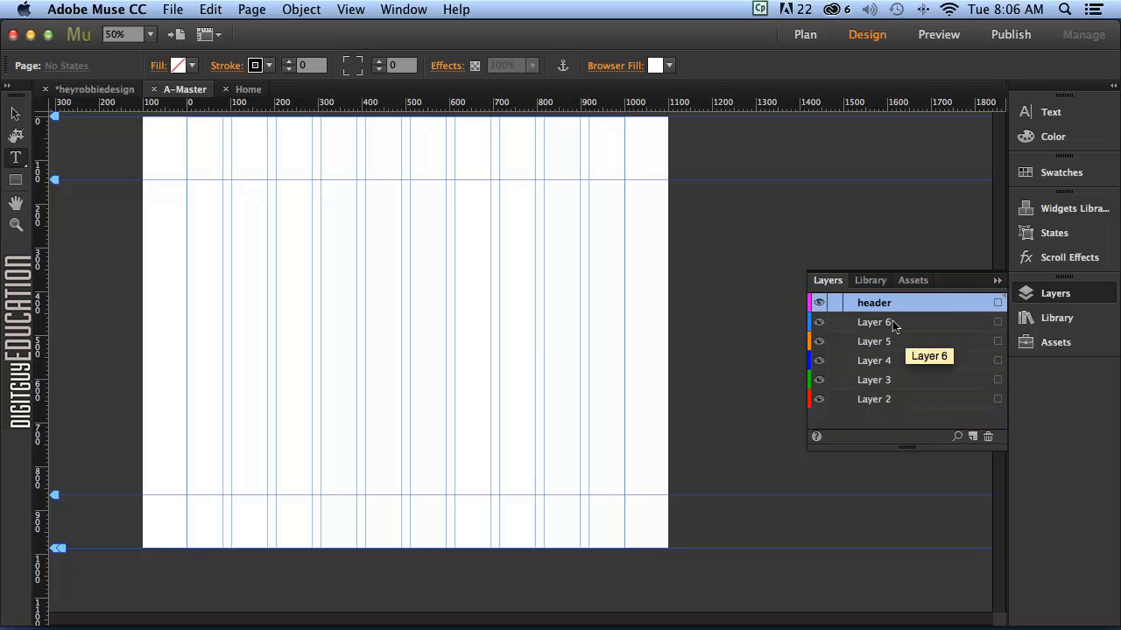
# Rename Layer 6 as slideshow and Layer 5 as images.
pyautogui.doubleClick(876, 321)
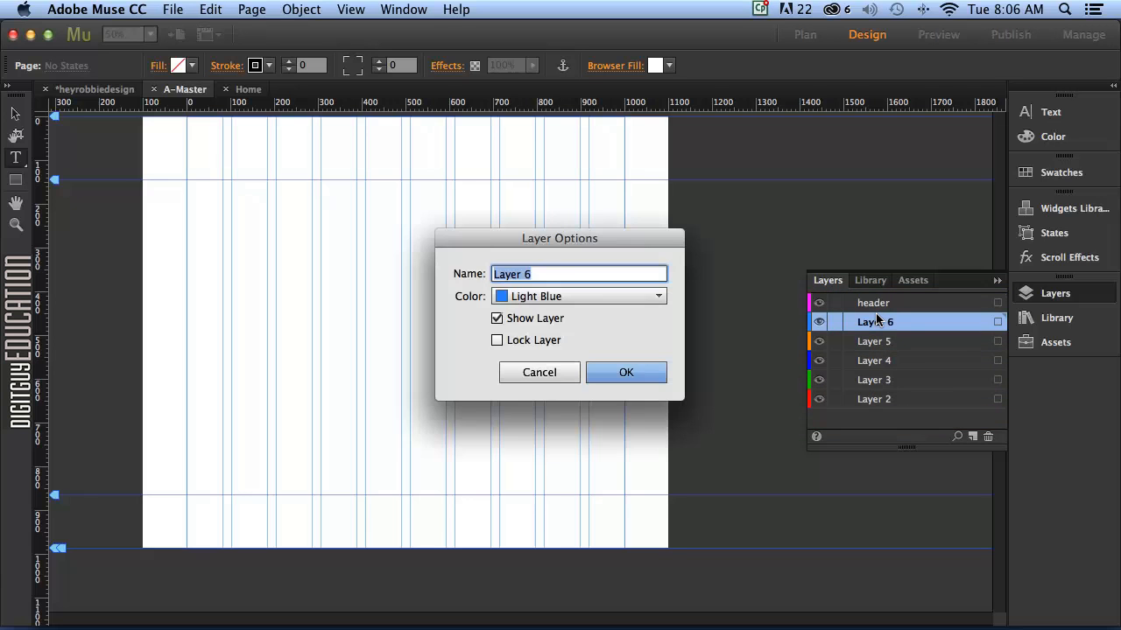
pyautogui.write('slideshow')
pyautogui.click(619, 371)
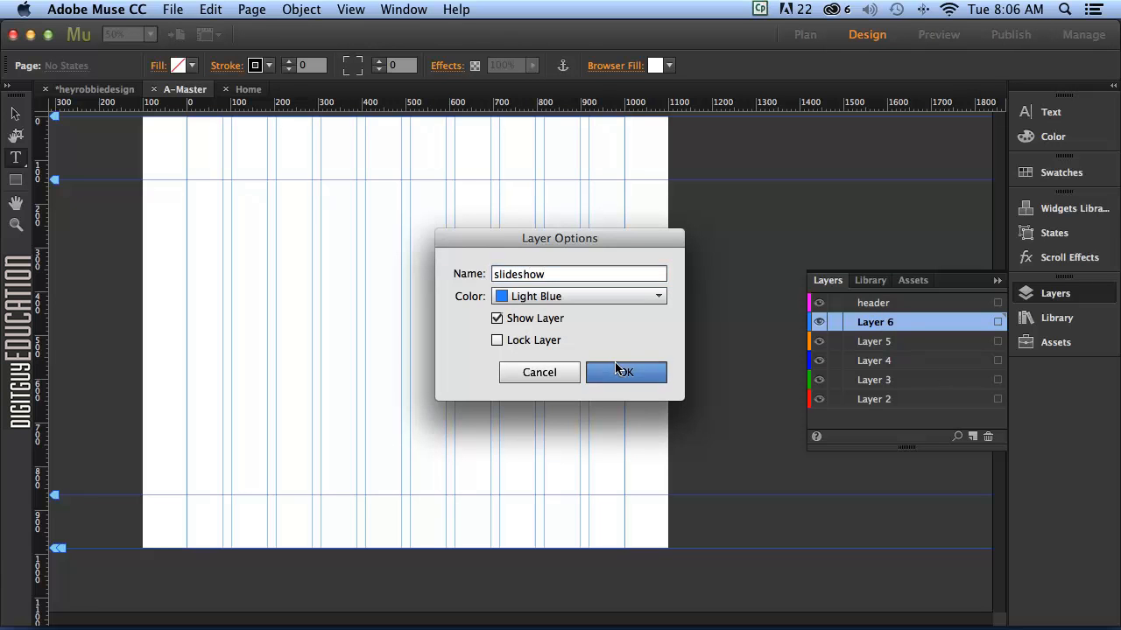
pyautogui.doubleClick(876, 342)
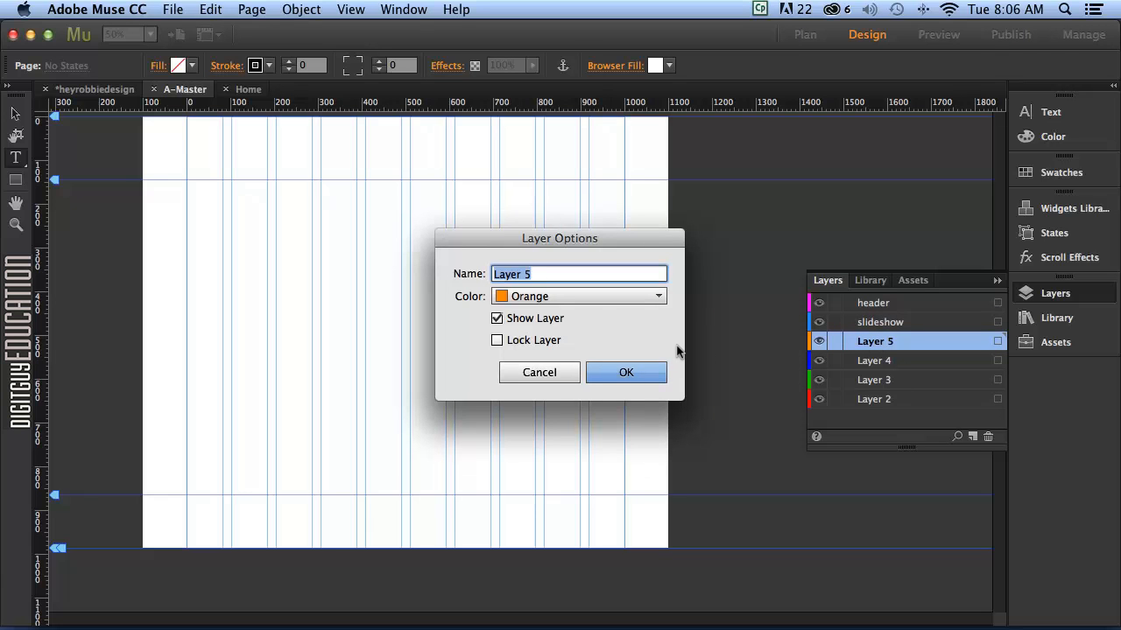
pyautogui.write('i')
pyautogui.click(656, 373)
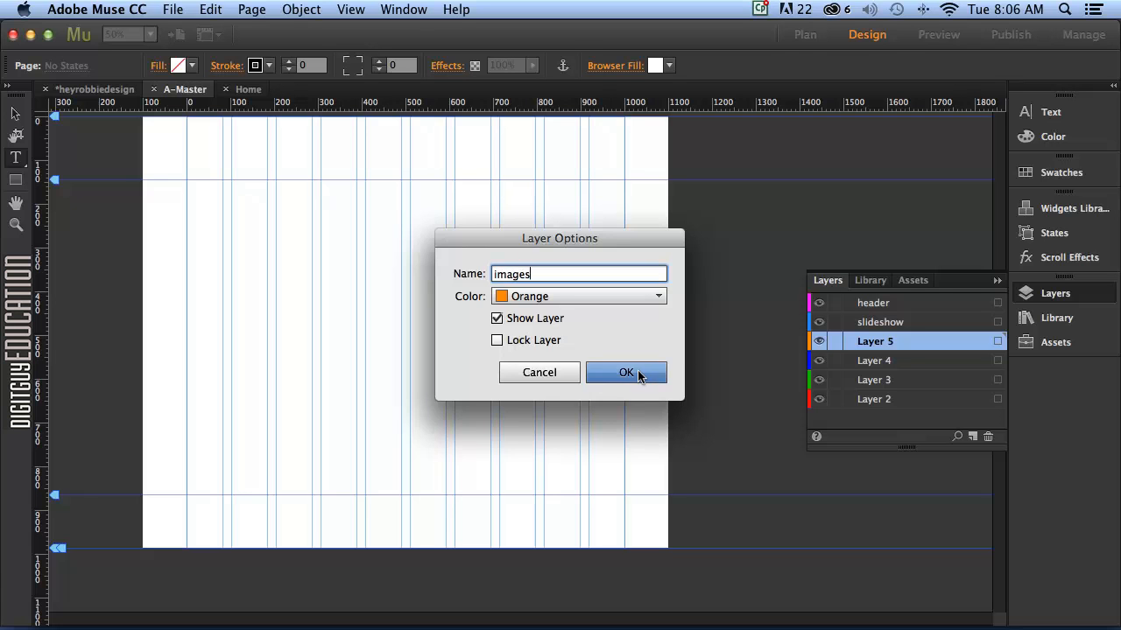
# Rename Layer 4 as video and Layer 3 as text.
pyautogui.doubleClick(871, 359)
pyautogui.write('video')
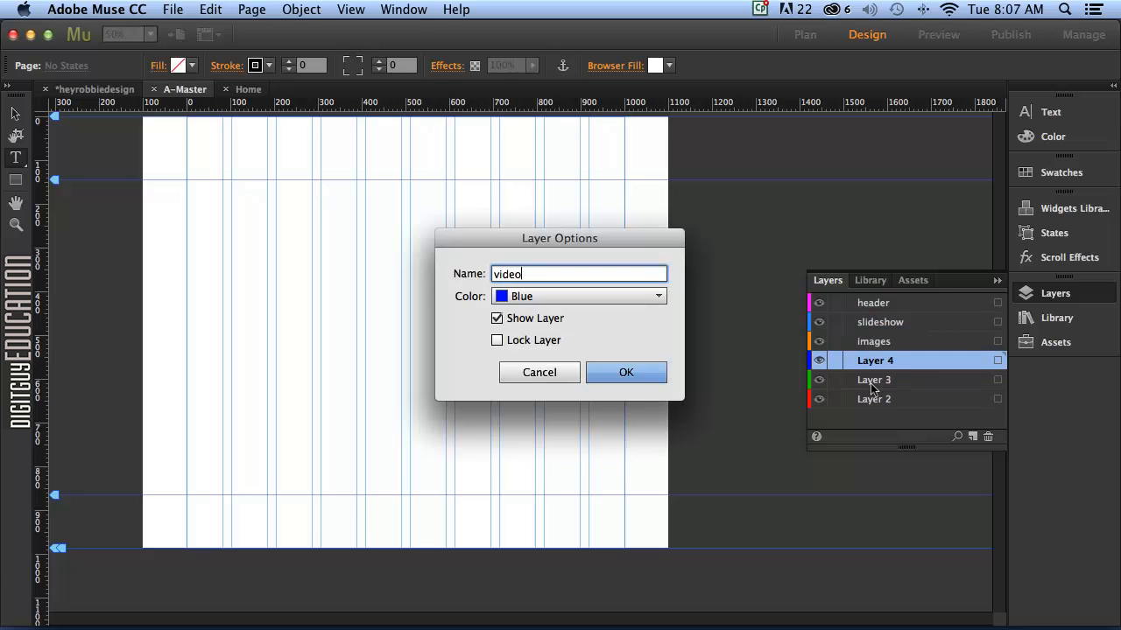
pyautogui.click(626, 372)
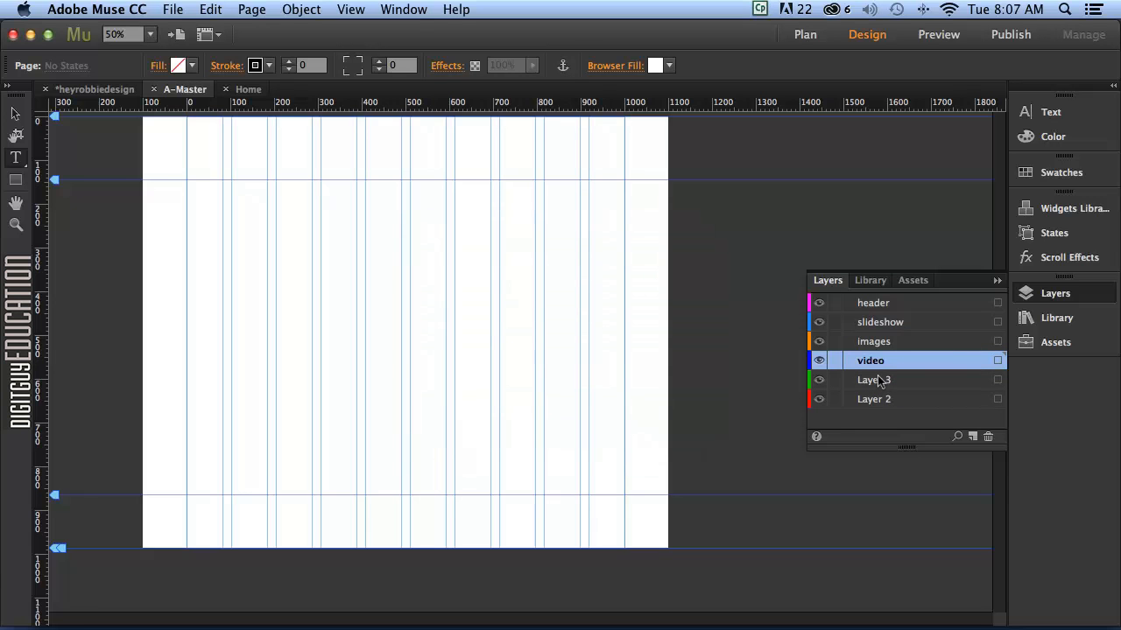
pyautogui.doubleClick(876, 380)
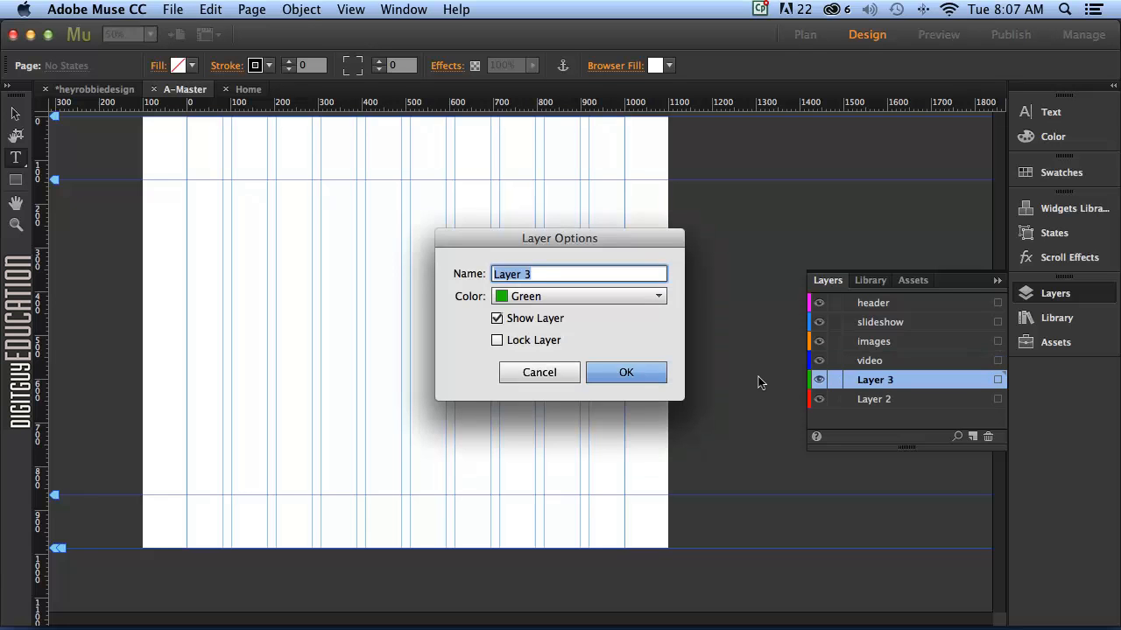
pyautogui.write('text')
pyautogui.click(630, 367)
# Rename Layer 2 as footer.
pyautogui.doubleClick(862, 401)
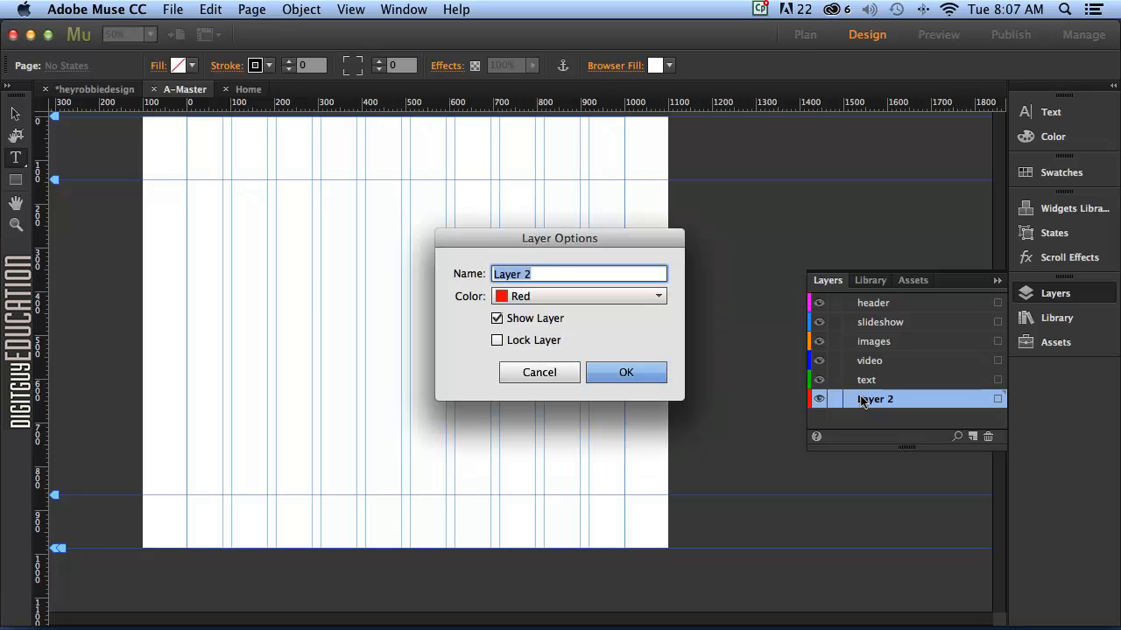
pyautogui.write('footer')
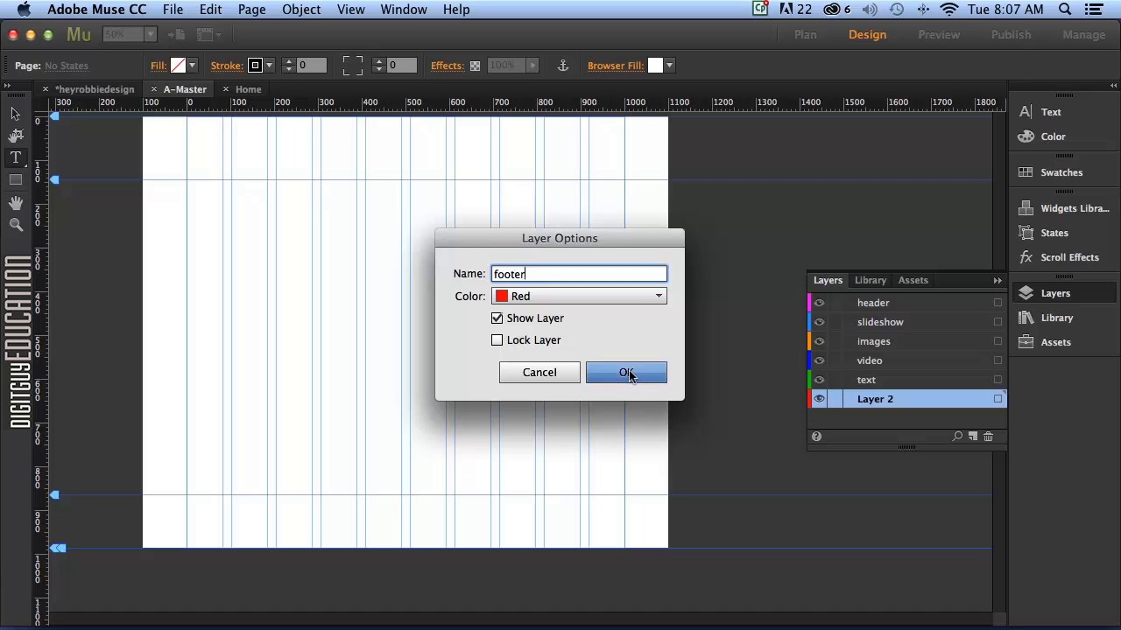
pyautogui.click(626, 372)
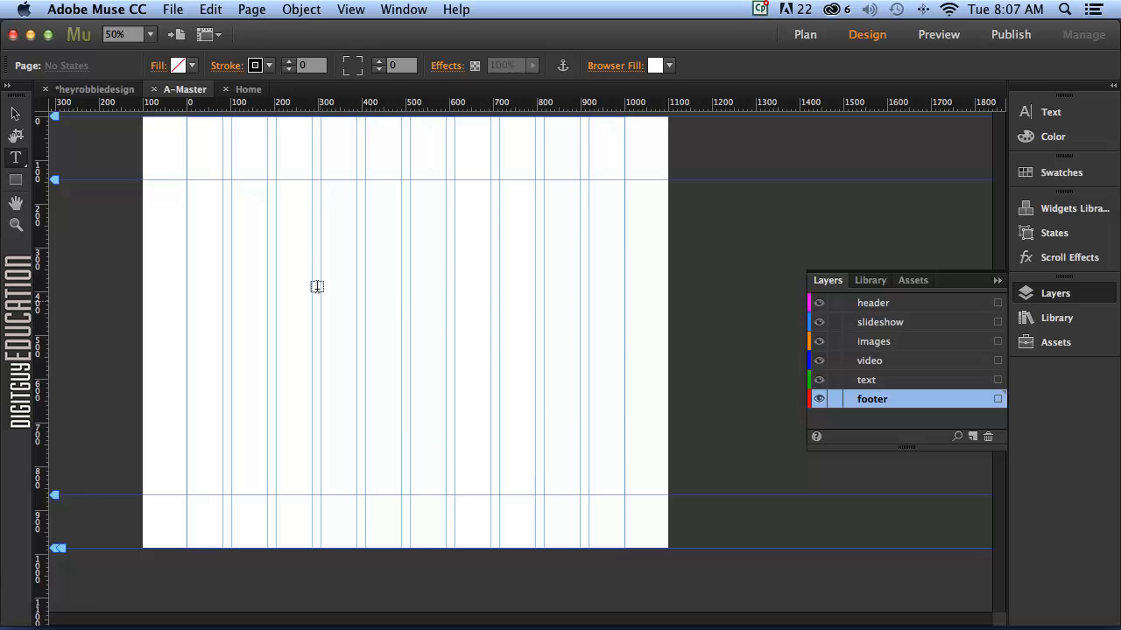
# Move the header guide up to about 114 px and the footer guide up to about 835 px.
pyautogui.click(15, 113)
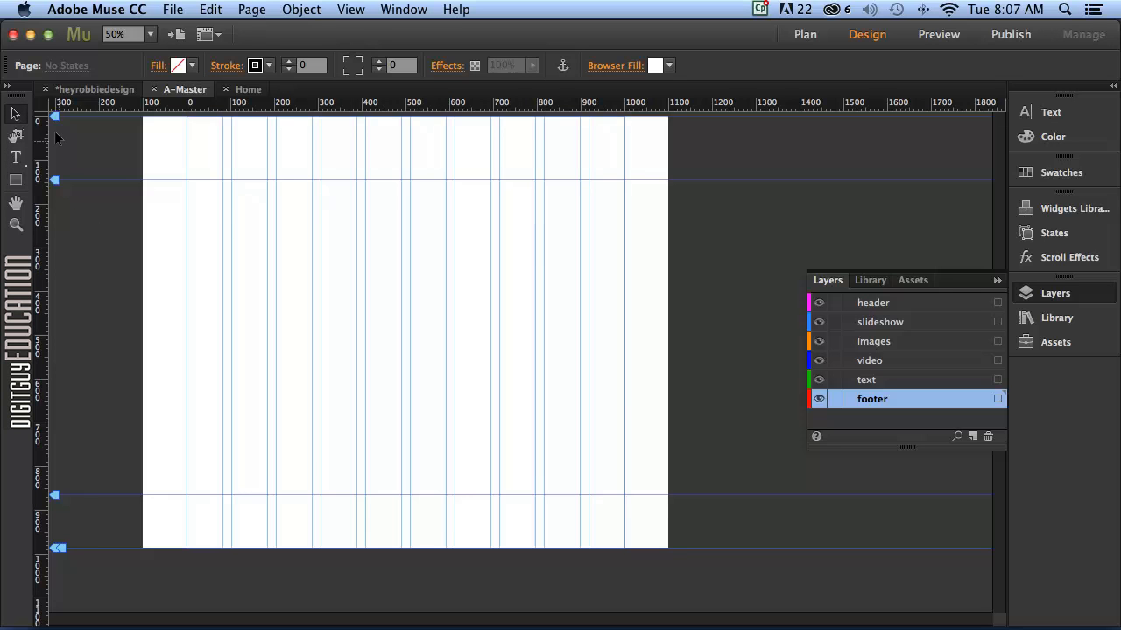
pyautogui.moveTo(53, 120)
pyautogui.mouseDown()
pyautogui.moveTo(51, 174)
pyautogui.moveTo(52, 115)
pyautogui.mouseUp()
pyautogui.moveTo(53, 179)
pyautogui.mouseDown()
pyautogui.moveTo(53, 221)
pyautogui.moveTo(52, 134)
pyautogui.moveTo(52, 186)
pyautogui.moveTo(52, 167)
pyautogui.mouseUp()
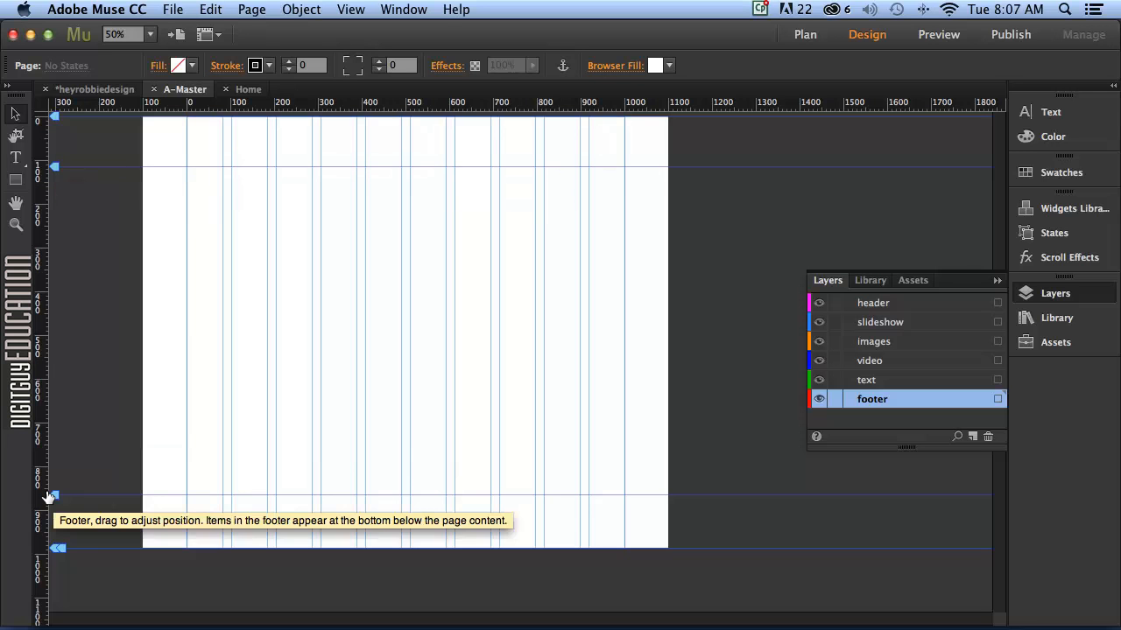
pyautogui.moveTo(50, 496)
pyautogui.mouseDown()
pyautogui.moveTo(51, 452)
pyautogui.moveTo(45, 493)
pyautogui.moveTo(44, 464)
pyautogui.moveTo(50, 482)
pyautogui.mouseUp()
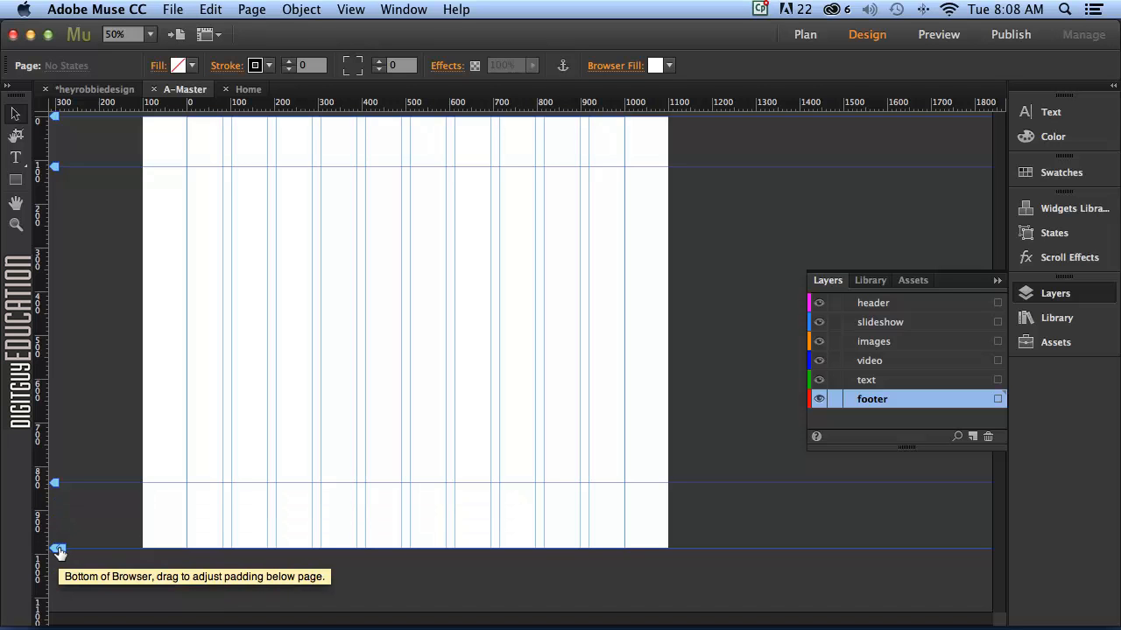
# Lower the page's bottom guide to about 1040 px to make the footer area taller.
pyautogui.moveTo(55, 548)
pyautogui.mouseDown()
pyautogui.moveTo(55, 581)
pyautogui.moveTo(45, 526)
pyautogui.moveTo(50, 555)
pyautogui.mouseUp()
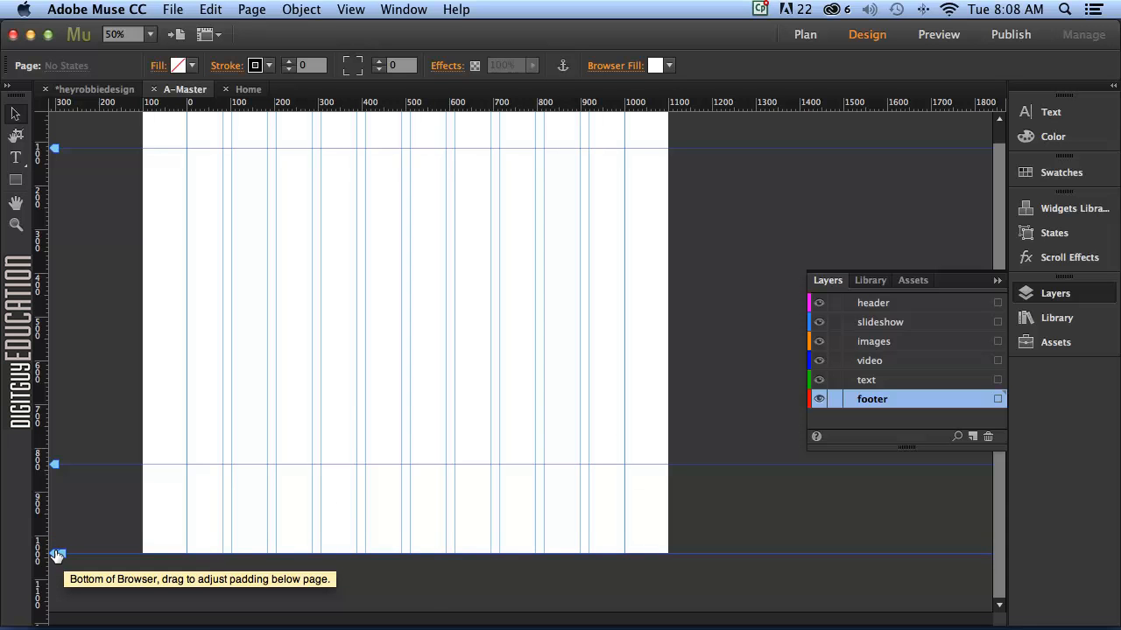
pyautogui.moveTo(56, 555)
pyautogui.mouseDown()
pyautogui.moveTo(58, 580)
pyautogui.moveTo(58, 520)
pyautogui.mouseUp()
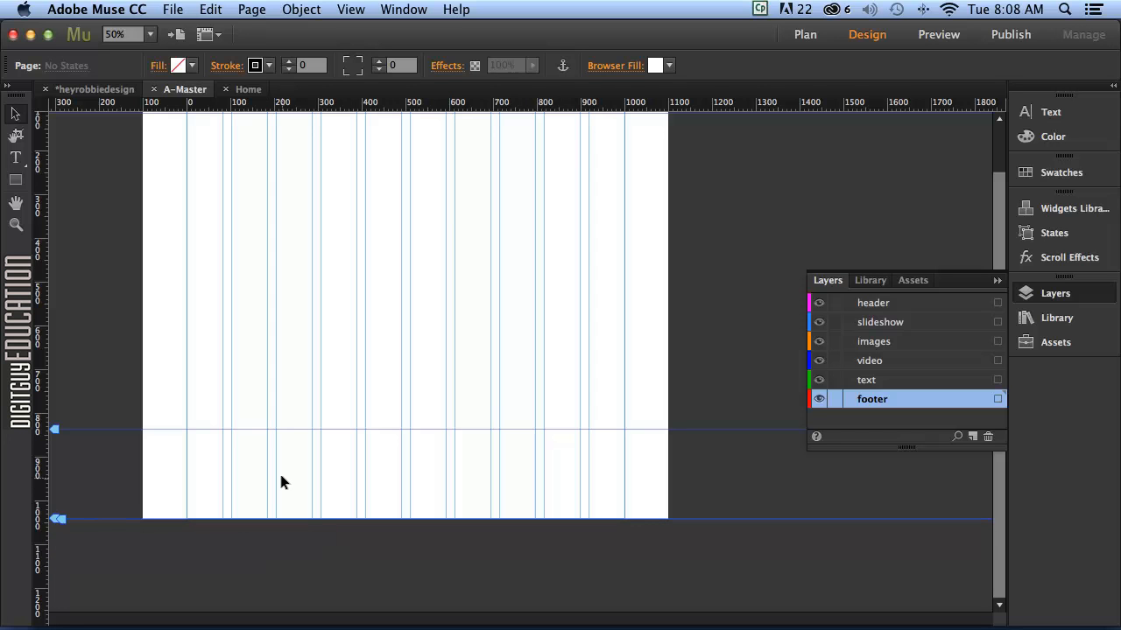
pyautogui.moveTo(695, 323); pyautogui.dragTo(723, 388)
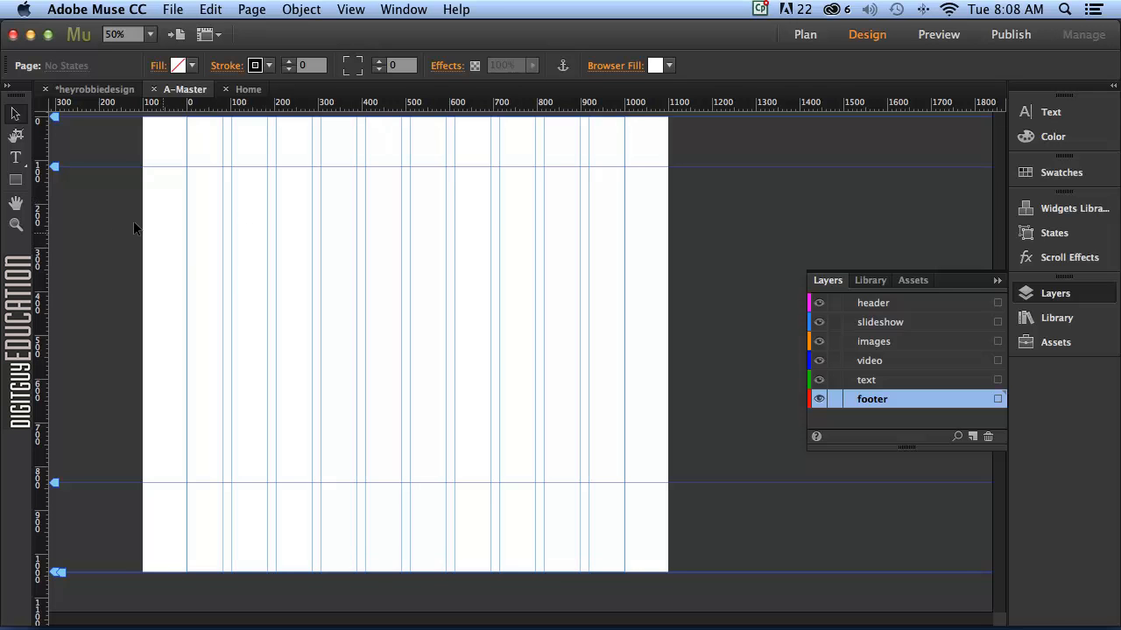
# Draw a 1200 by 114 px rectangle across the full page width, filling the header area down to the header guide.
pyautogui.click(16, 178)
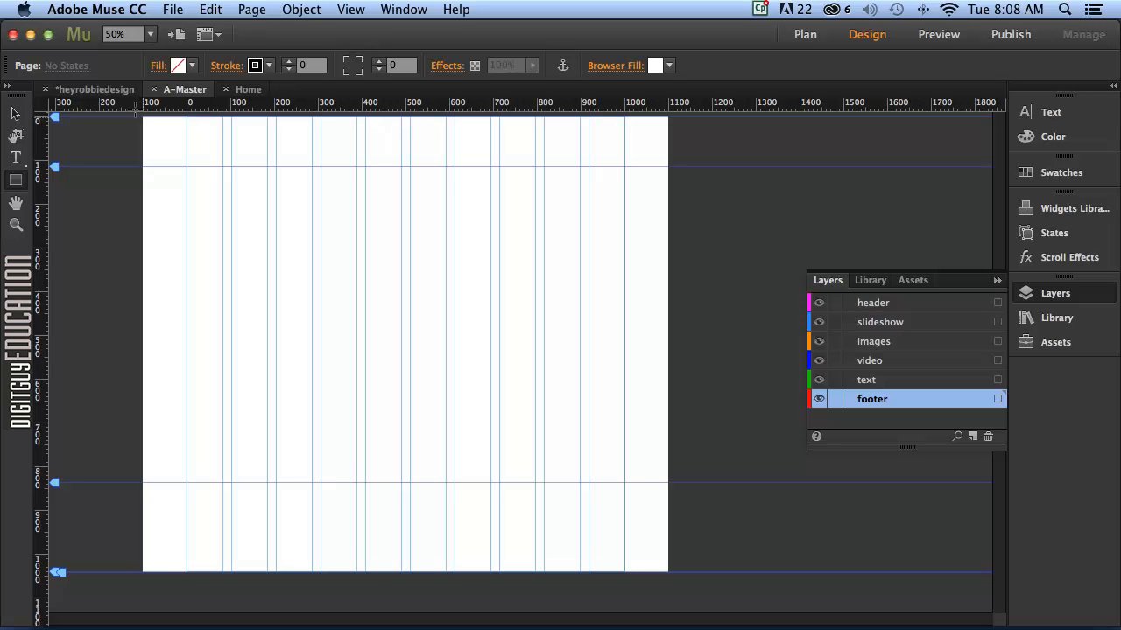
pyautogui.moveTo(140, 115)
pyautogui.mouseDown()
pyautogui.moveTo(560, 150)
pyautogui.moveTo(594, 140)
pyautogui.moveTo(622, 198)
pyautogui.moveTo(660, 170)
pyautogui.mouseUp()
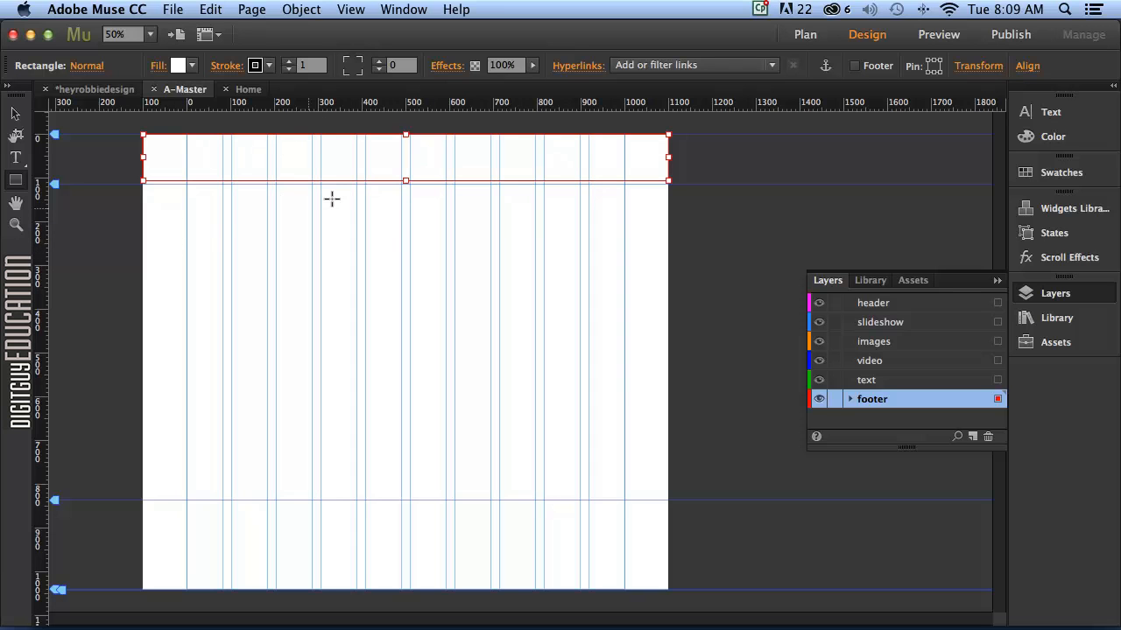
pyautogui.press('v')
pyautogui.moveTo(399, 174); pyautogui.dragTo(400, 177)
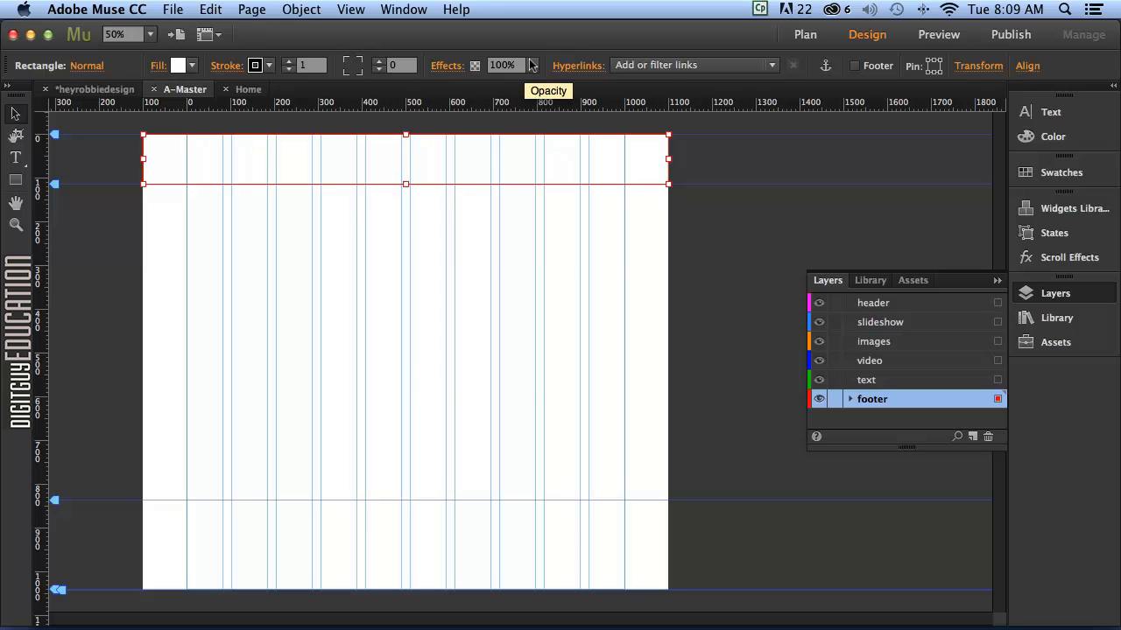
# Fill the header rectangle with red-orange FF3608 and remove its stroke.
pyautogui.click(190, 65)
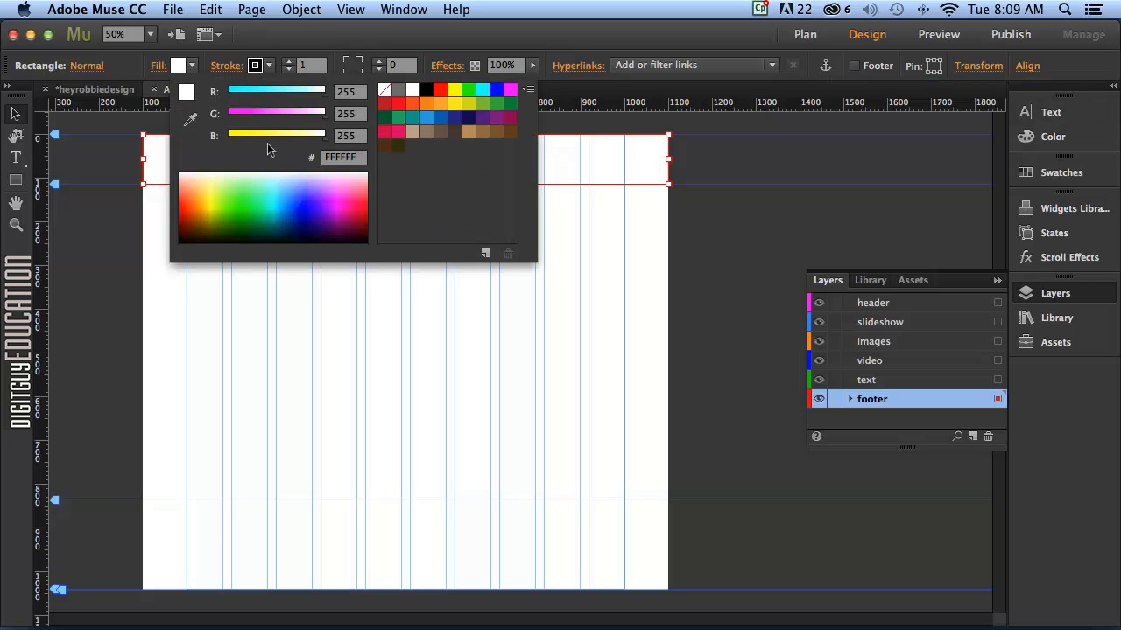
pyautogui.click(192, 186)
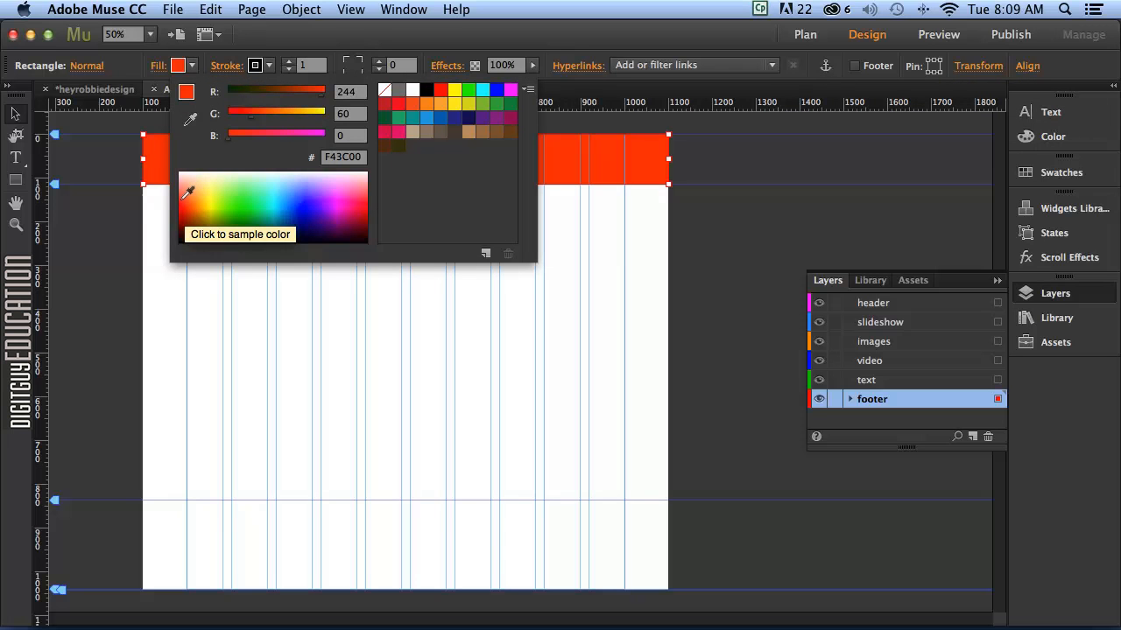
pyautogui.click(189, 186)
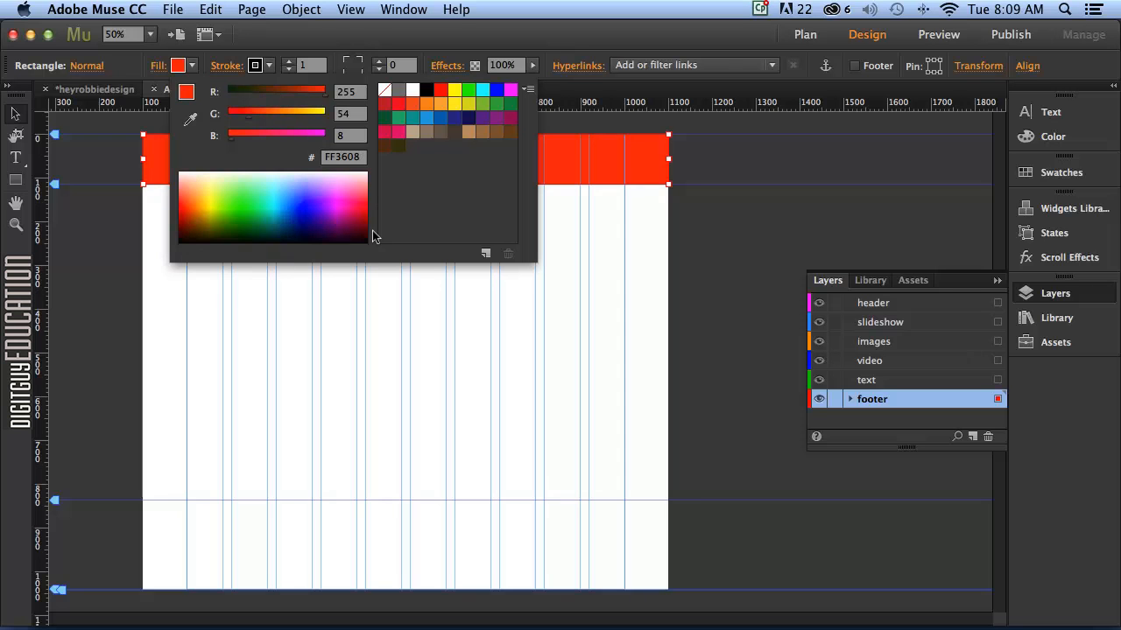
pyautogui.click(465, 283)
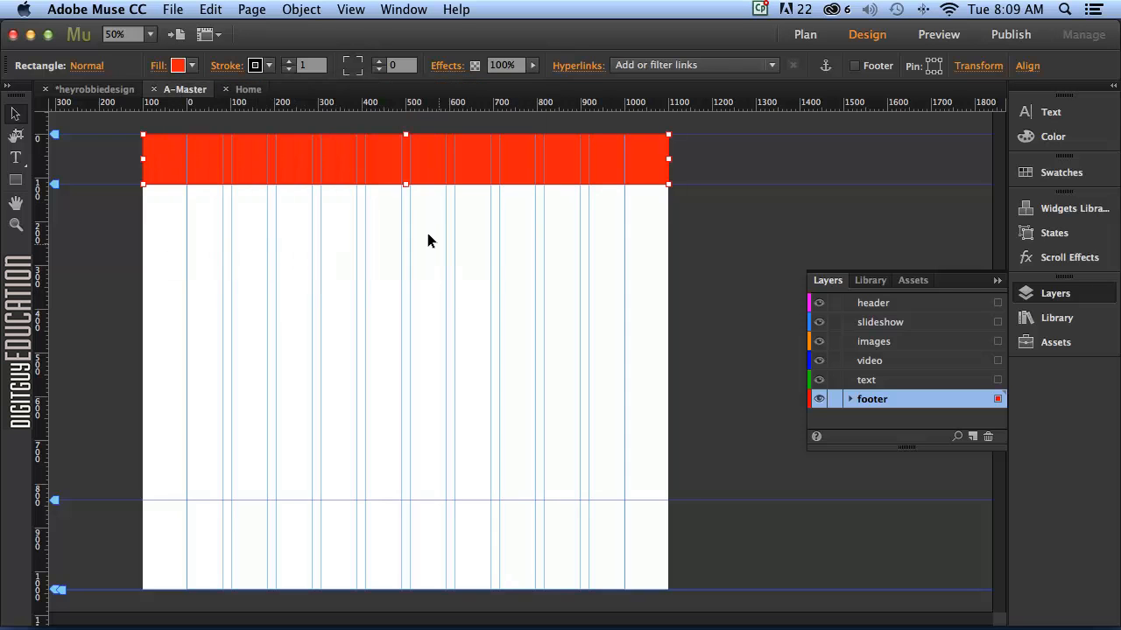
pyautogui.click(269, 65)
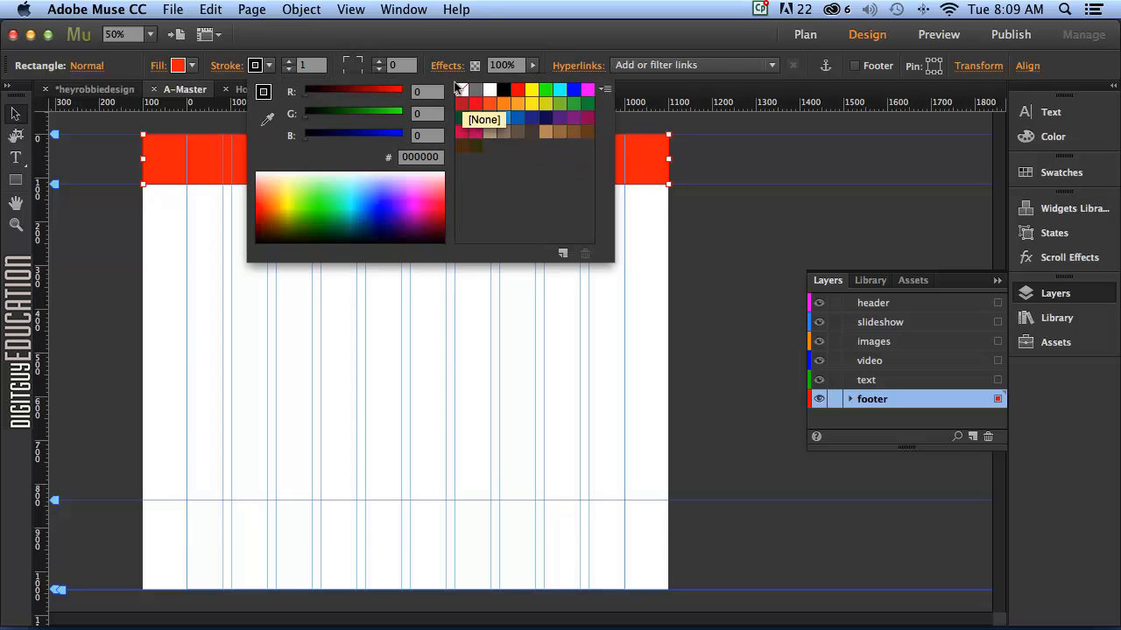
pyautogui.click(461, 91)
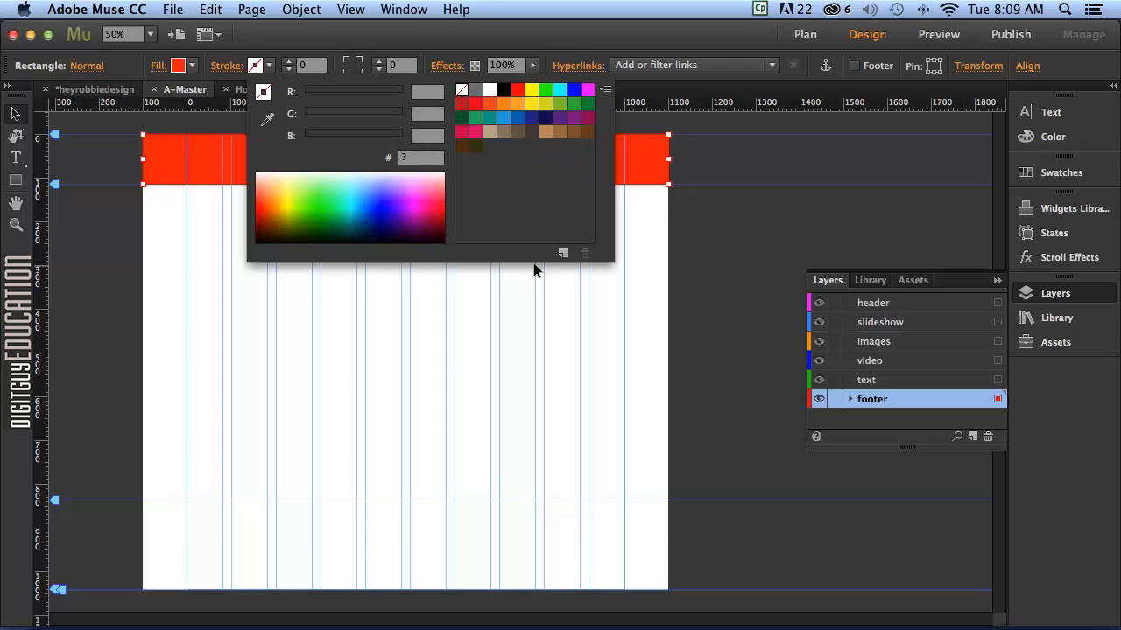
pyautogui.click(502, 283)
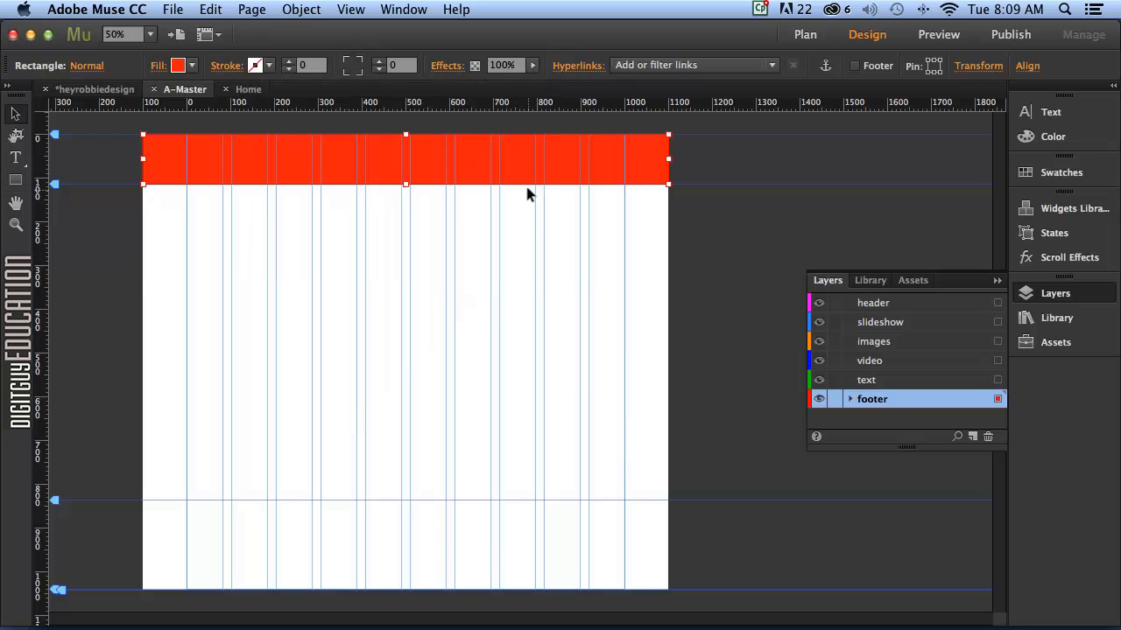
# Turn off the full browser width setting in the header rectangle's transform options.
pyautogui.moveTo(659, 150)
pyautogui.mouseDown()
pyautogui.moveTo(646, 150)
pyautogui.moveTo(659, 150)
pyautogui.mouseUp()
pyautogui.click(970, 65)
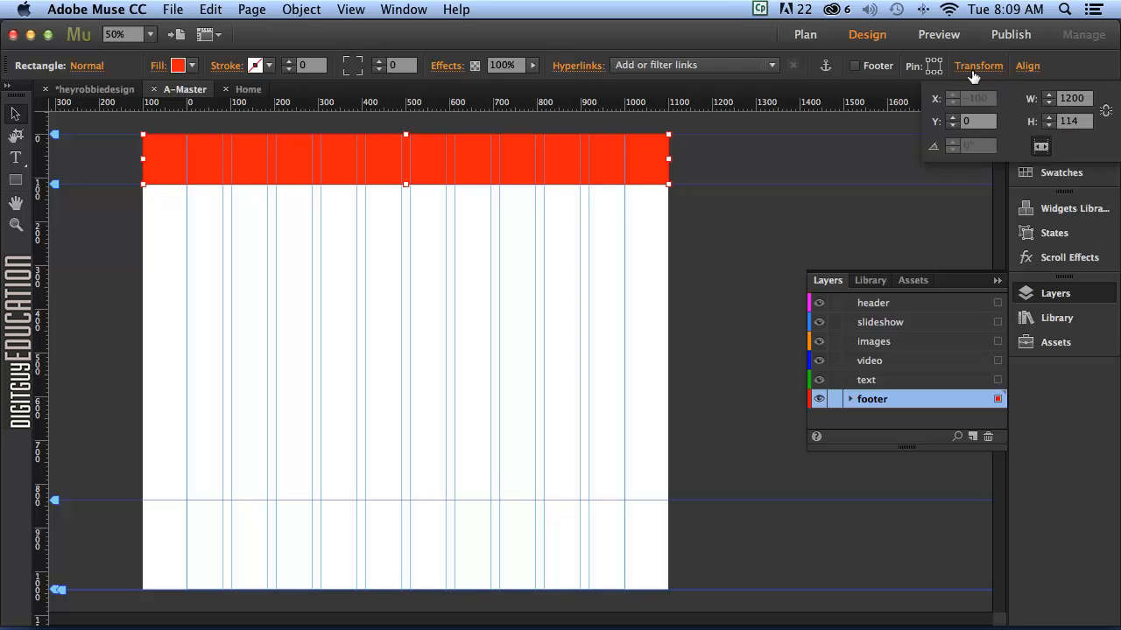
pyautogui.click(1039, 145)
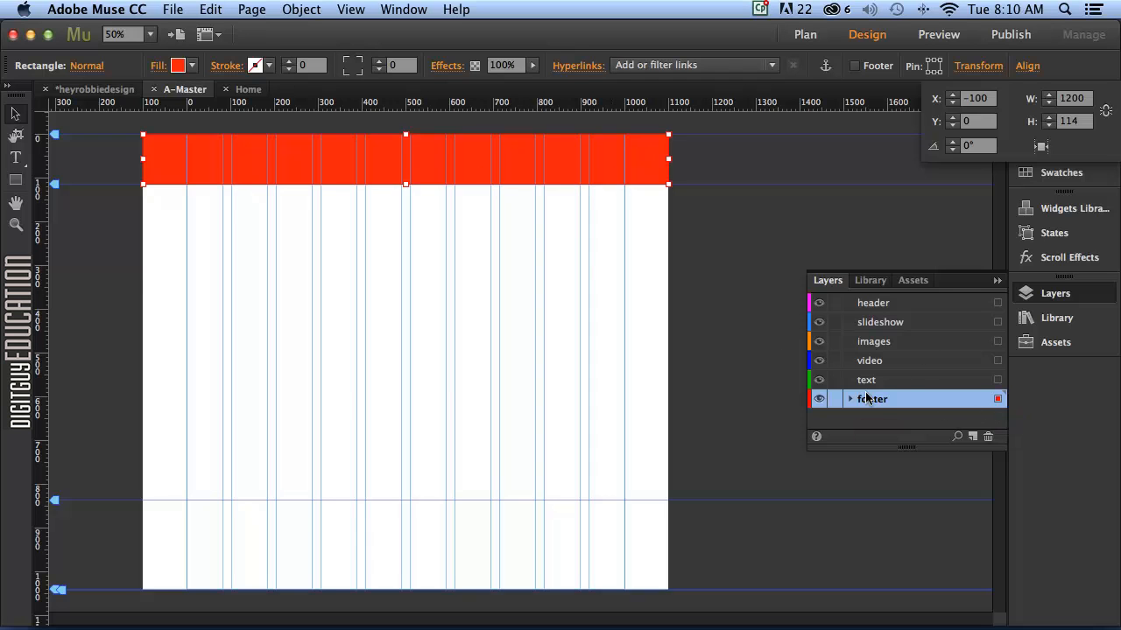
# Move the red header rectangle from the footer layer to the header layer.
pyautogui.click(996, 398)
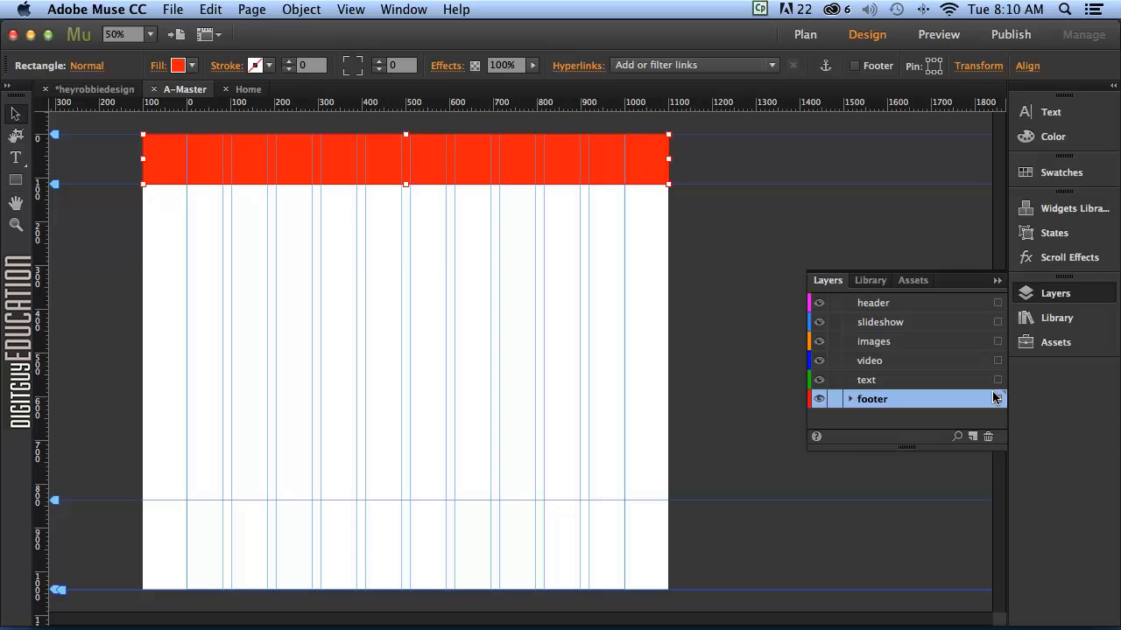
pyautogui.moveTo(993, 298); pyautogui.dragTo(994, 300)
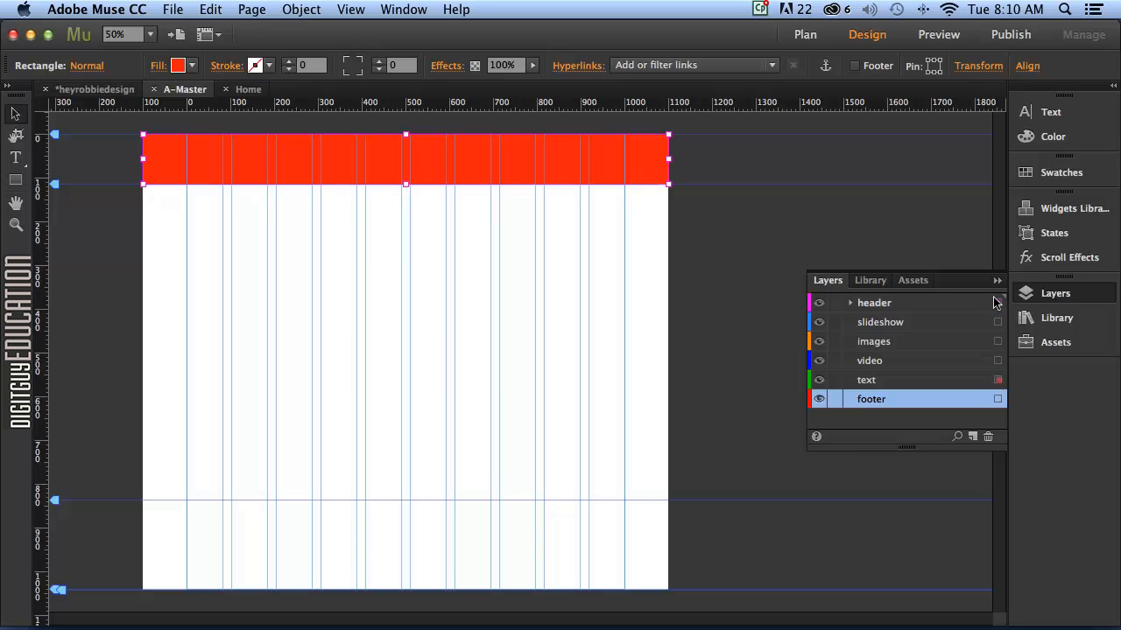
pyautogui.click(871, 302)
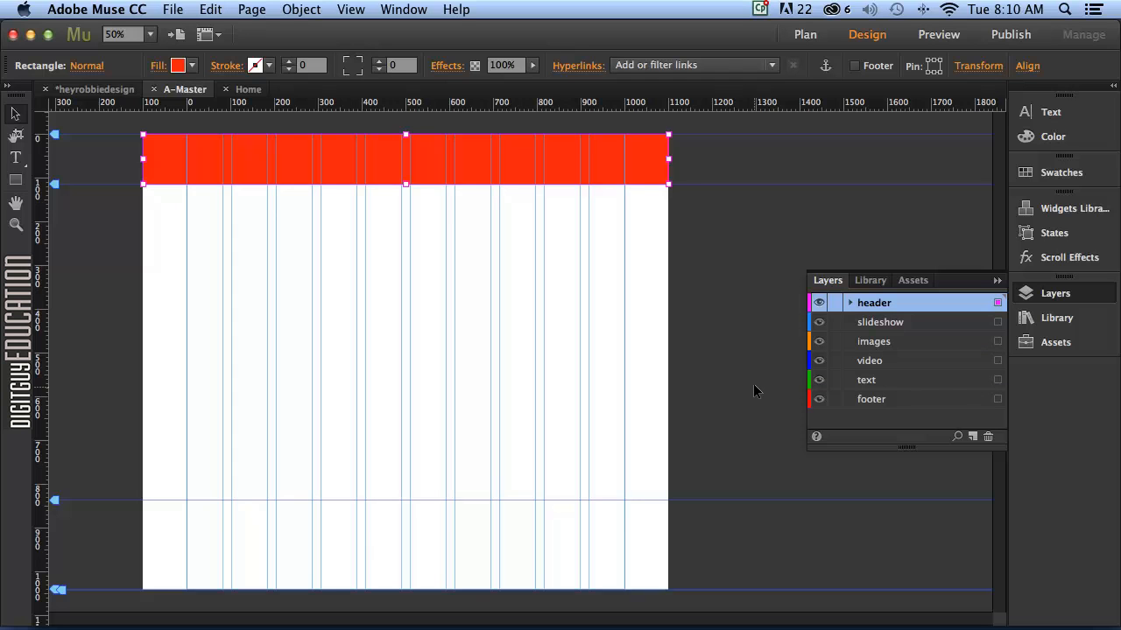
# Draw a 1200 by 203 px rectangle on the footer layer, filling the footer area across the full page width.
pyautogui.click(873, 400)
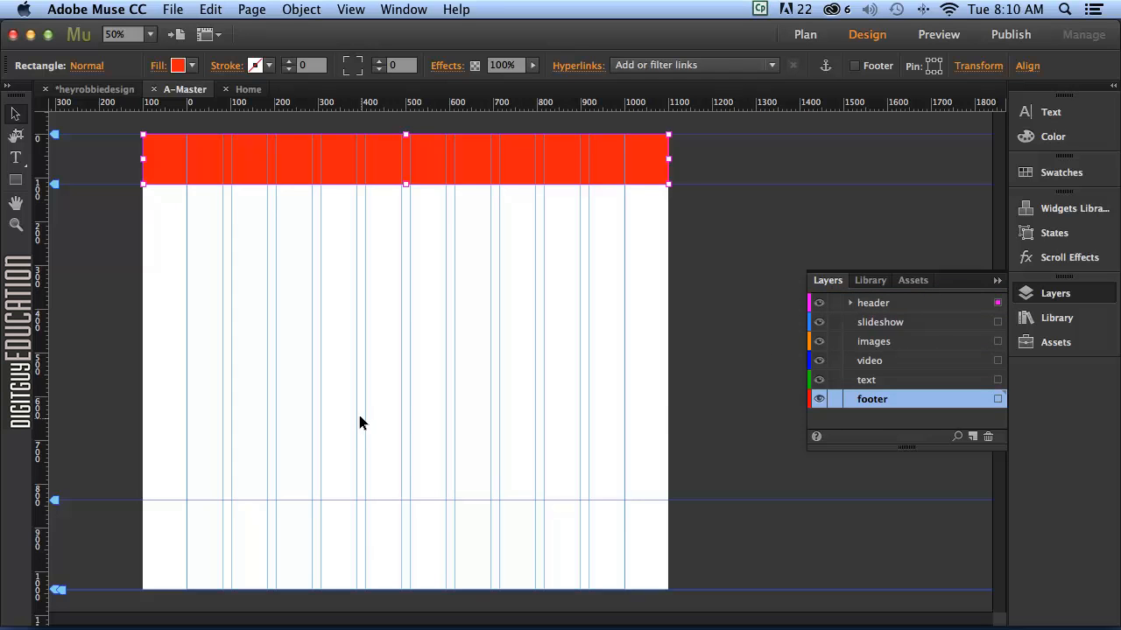
pyautogui.click(15, 180)
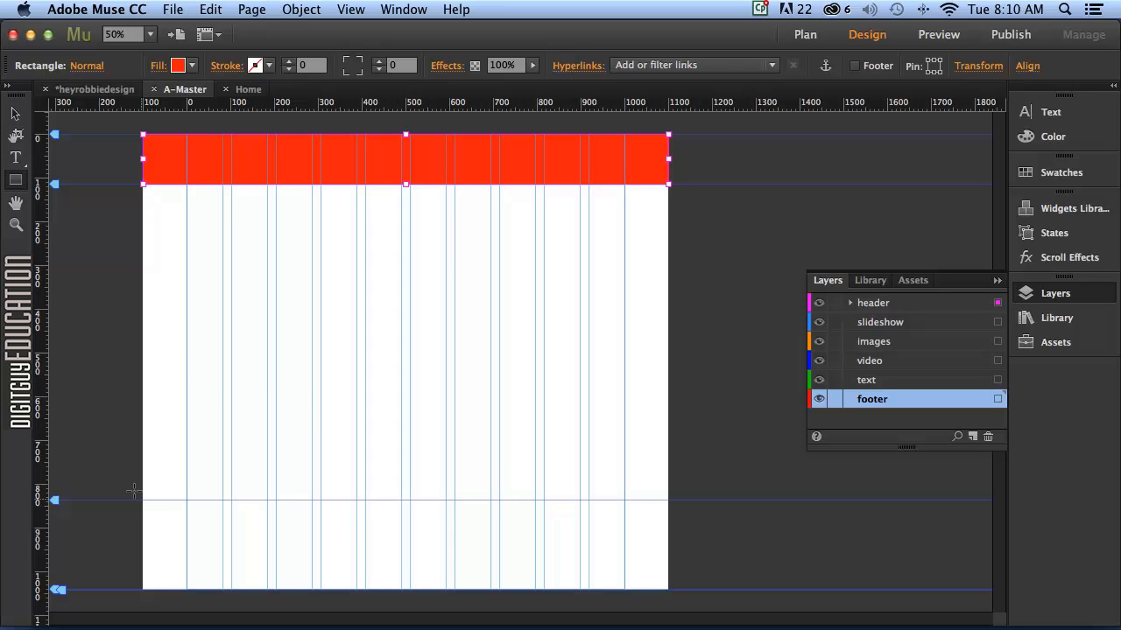
pyautogui.moveTo(143, 495)
pyautogui.mouseDown()
pyautogui.moveTo(242, 545)
pyautogui.moveTo(367, 545)
pyautogui.moveTo(521, 567)
pyautogui.moveTo(623, 545)
pyautogui.moveTo(656, 561)
pyautogui.moveTo(655, 545)
pyautogui.moveTo(656, 555)
pyautogui.mouseUp()
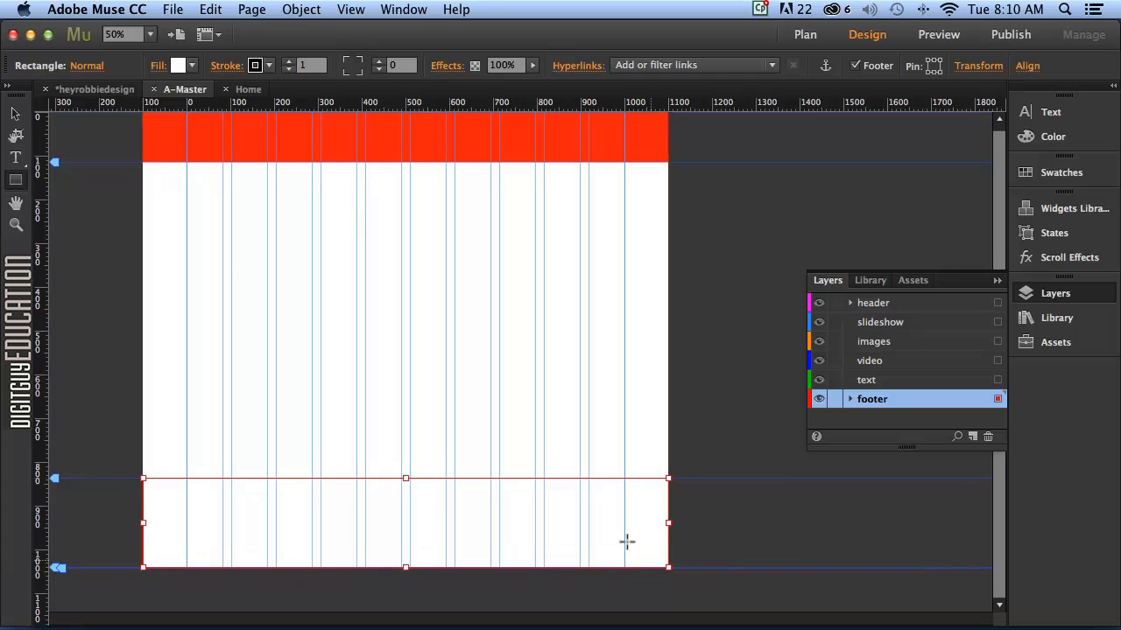
# Fill the footer rectangle with the light salmon colour FF9382.
pyautogui.click(193, 66)
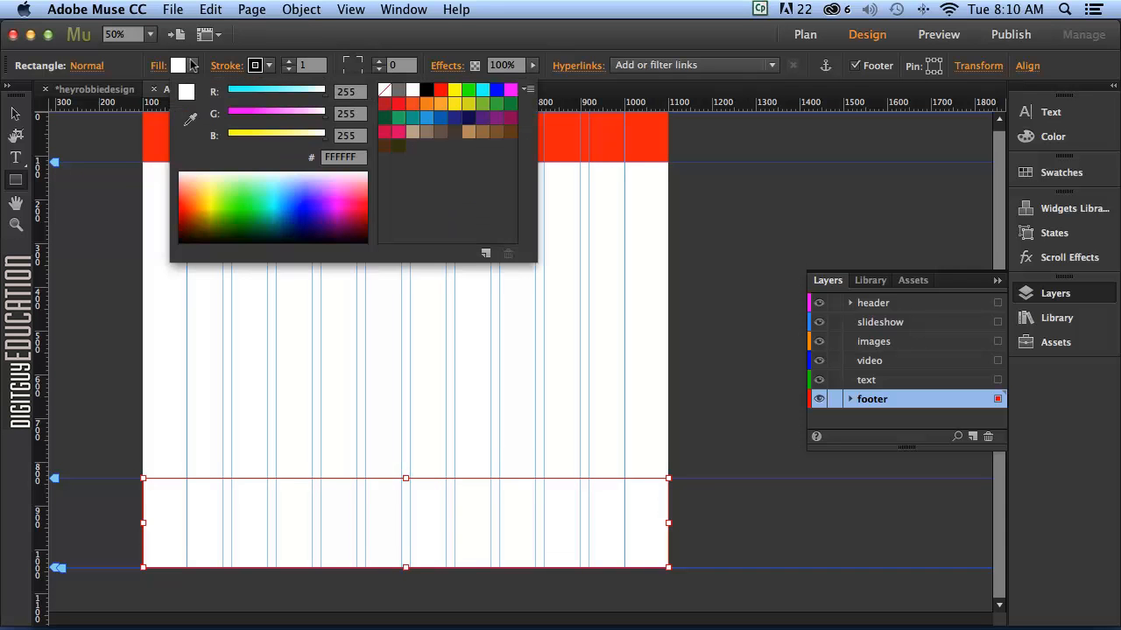
pyautogui.click(198, 185)
pyautogui.click(192, 188)
pyautogui.click(193, 192)
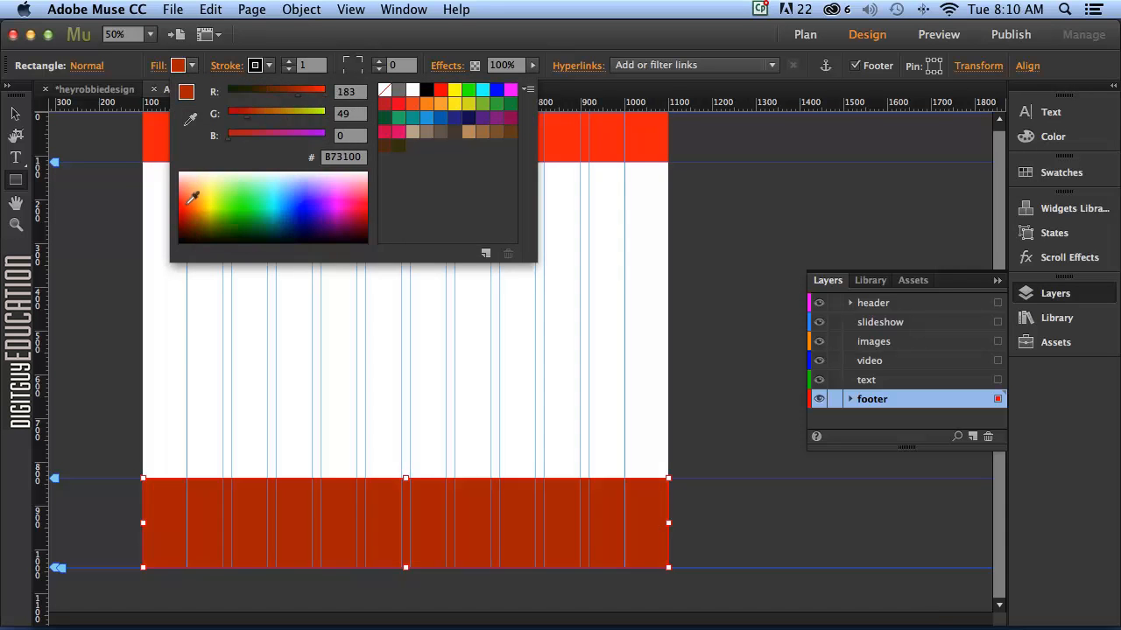
pyautogui.click(182, 174)
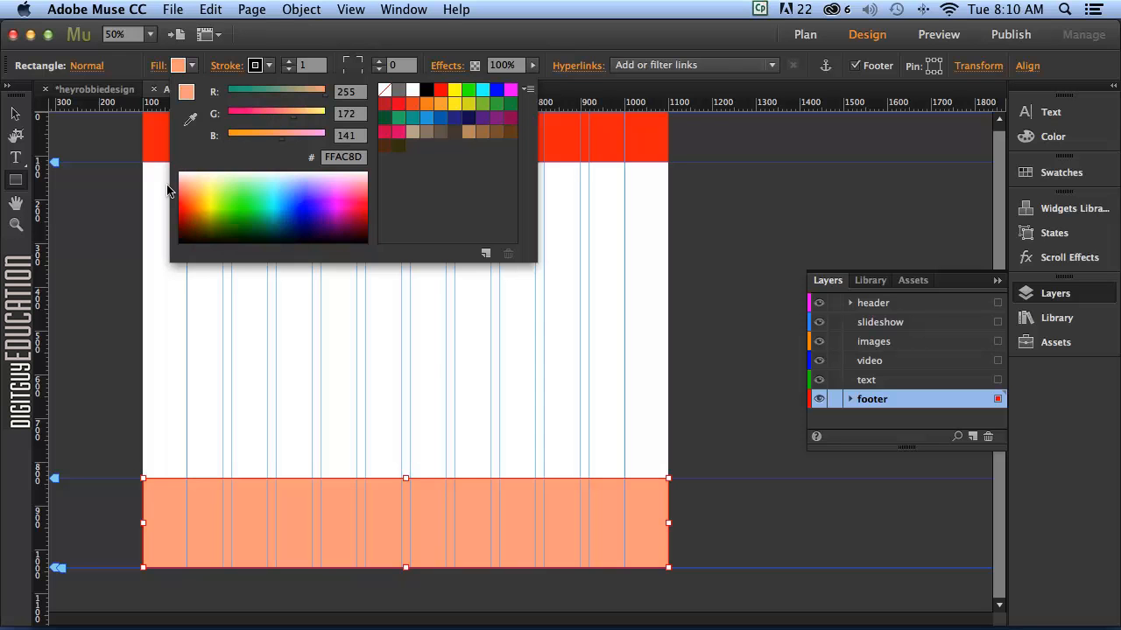
pyautogui.click(181, 180)
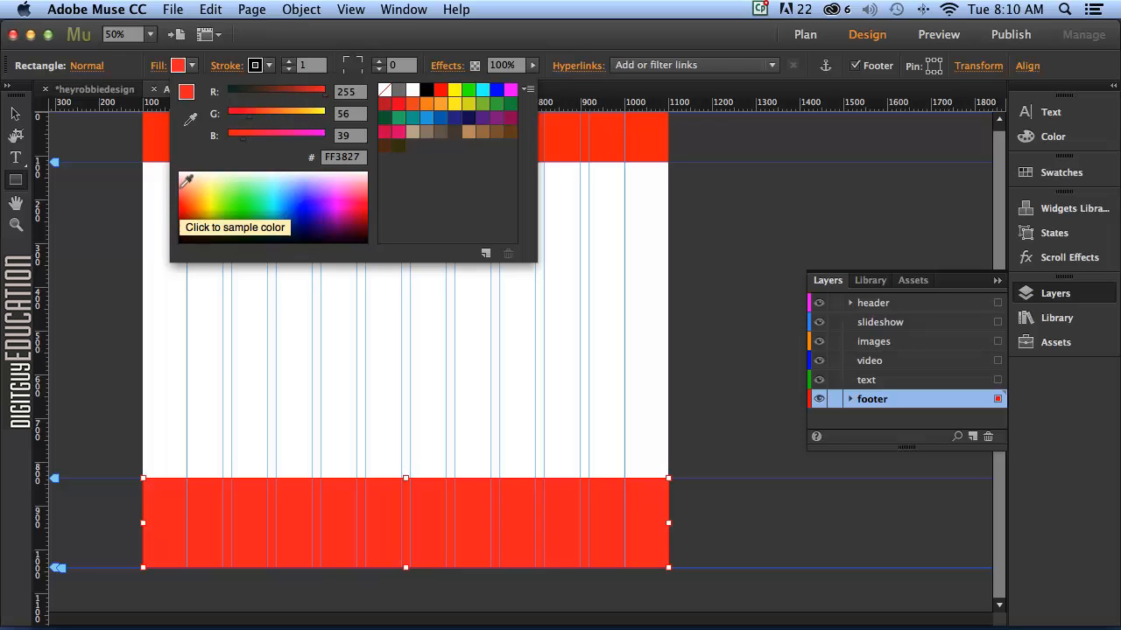
pyautogui.click(181, 176)
pyautogui.click(181, 175)
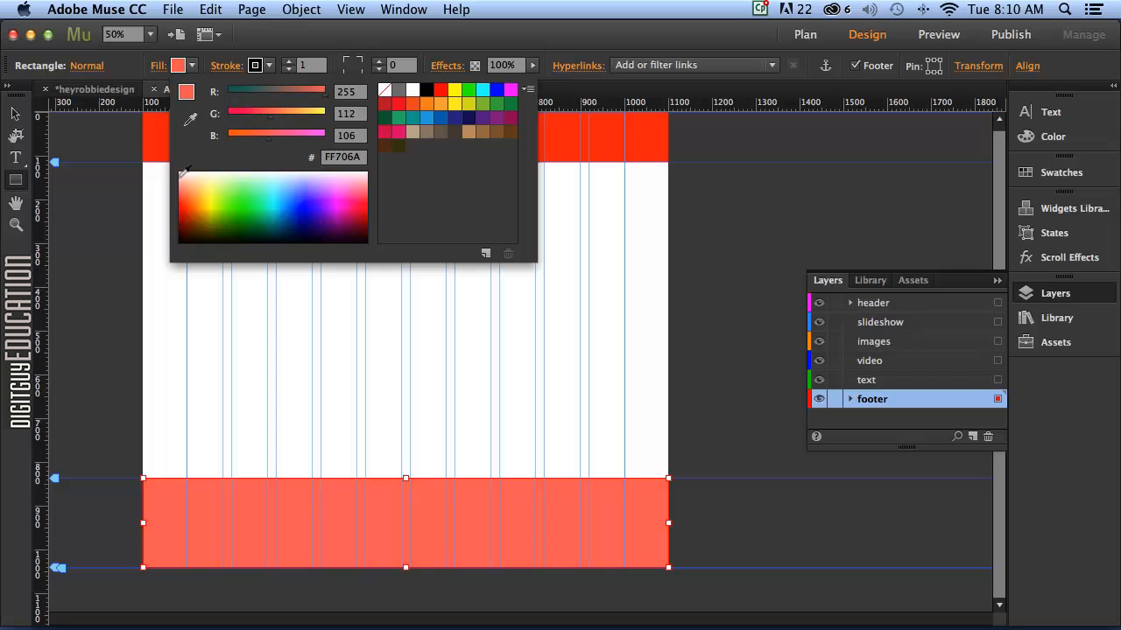
pyautogui.click(181, 173)
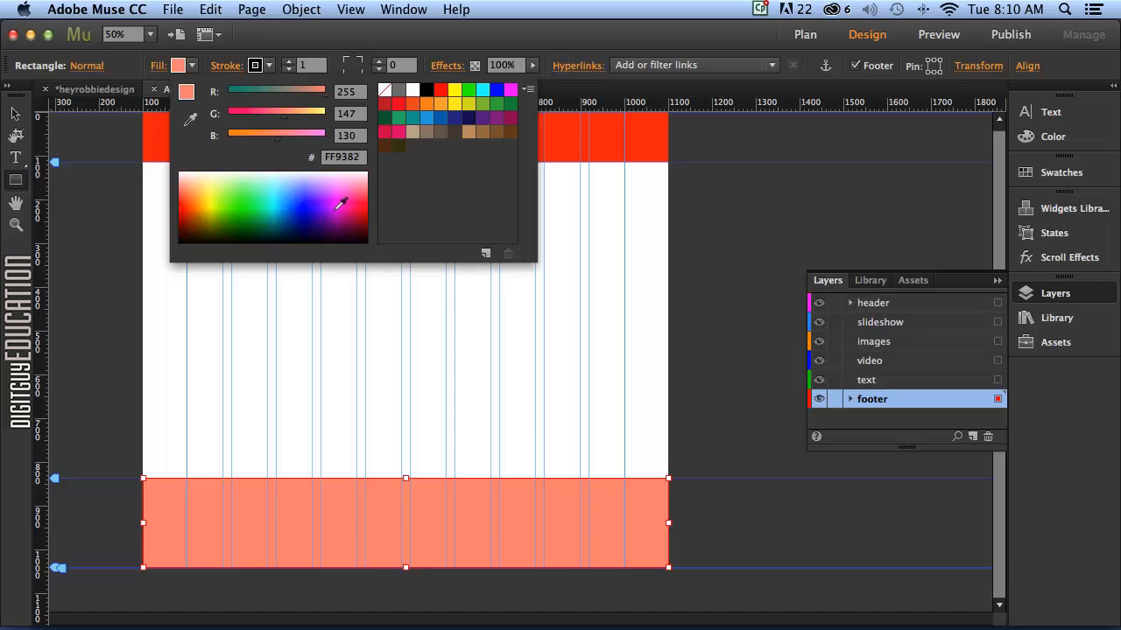
pyautogui.click(16, 114)
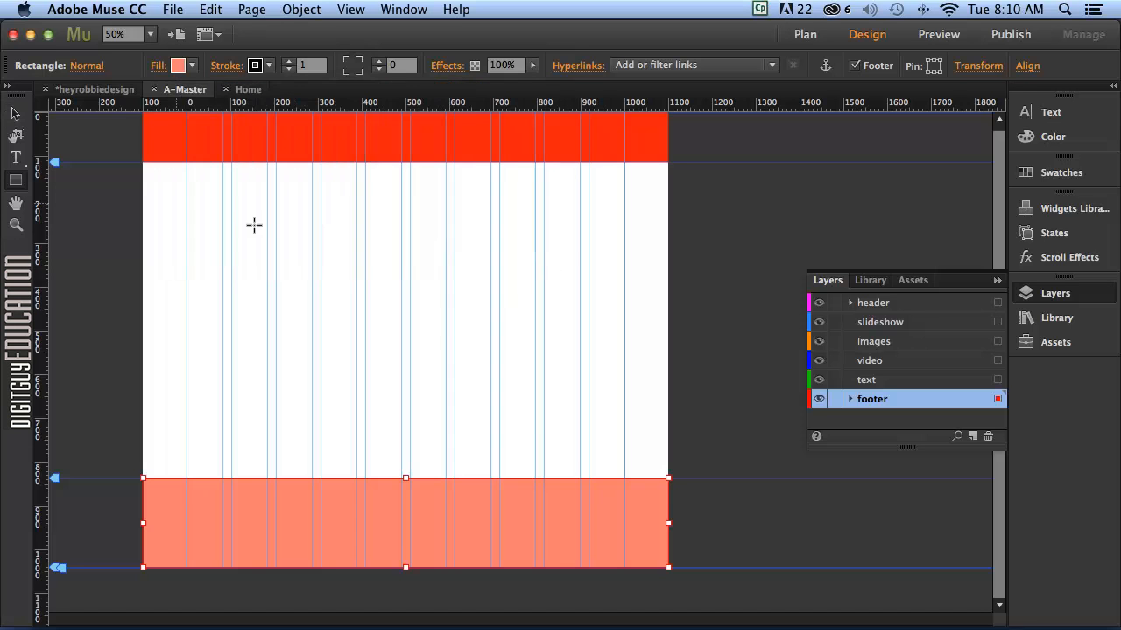
# Remove the stroke from the footer rectangle.
pyautogui.click(268, 65)
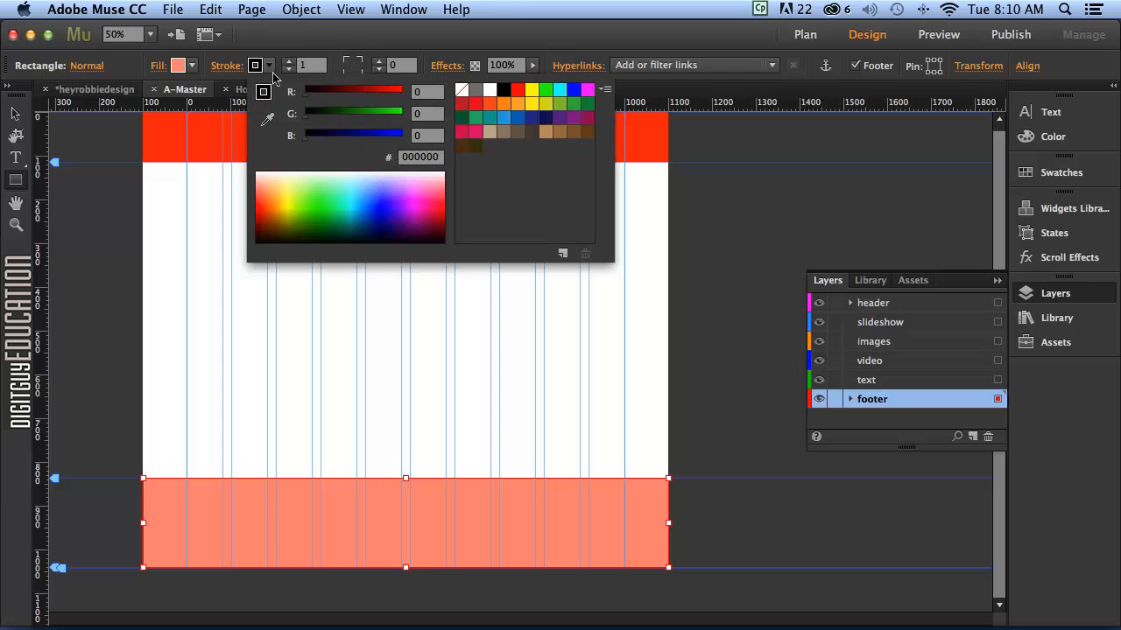
pyautogui.click(462, 90)
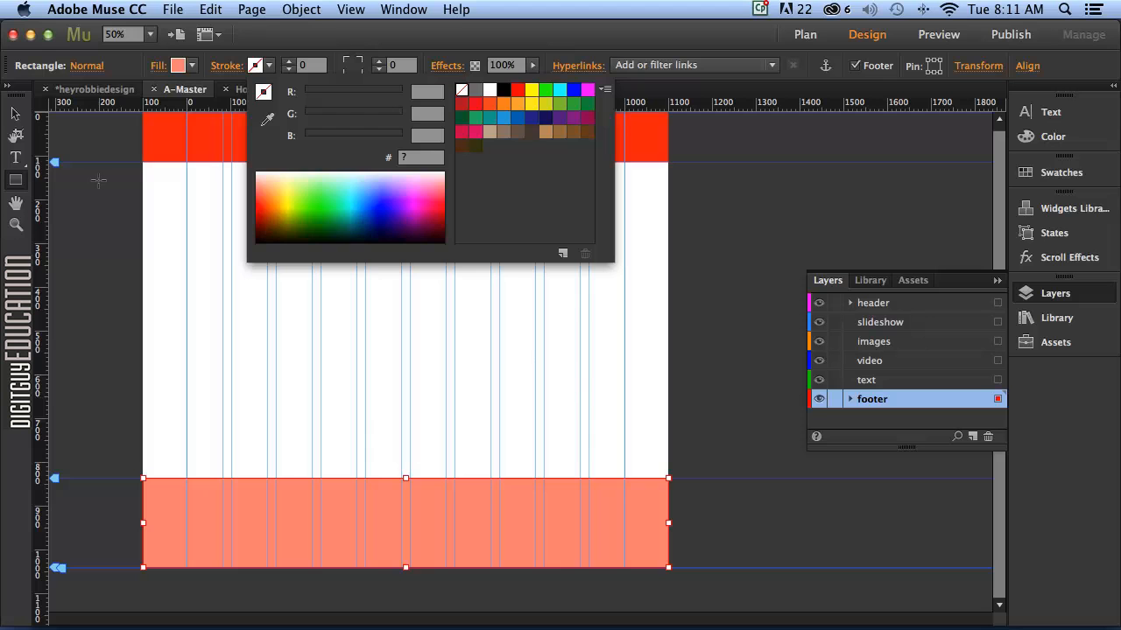
pyautogui.click(15, 114)
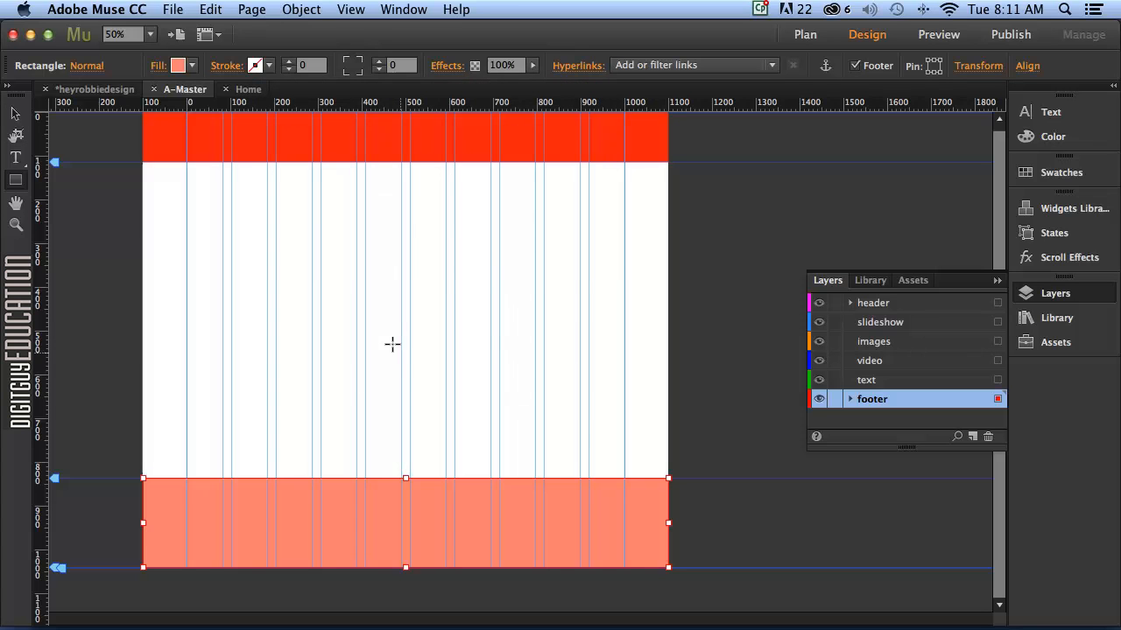
pyautogui.click(16, 115)
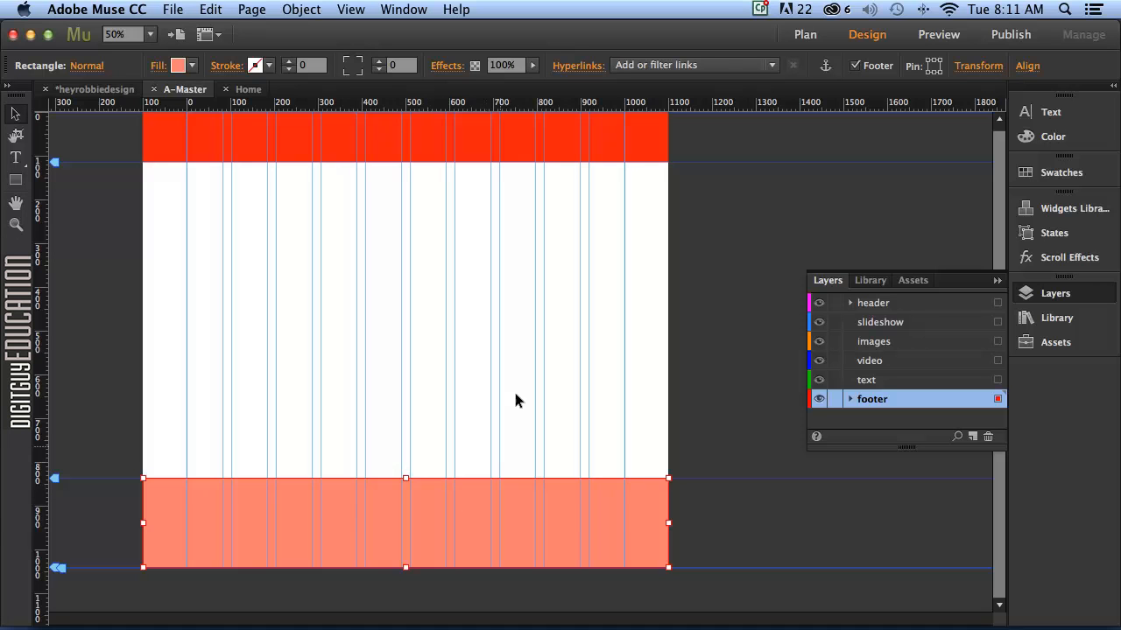
# Turn off the full browser width setting in the footer rectangle's transform options and deselect the rectangle.
pyautogui.click(978, 65)
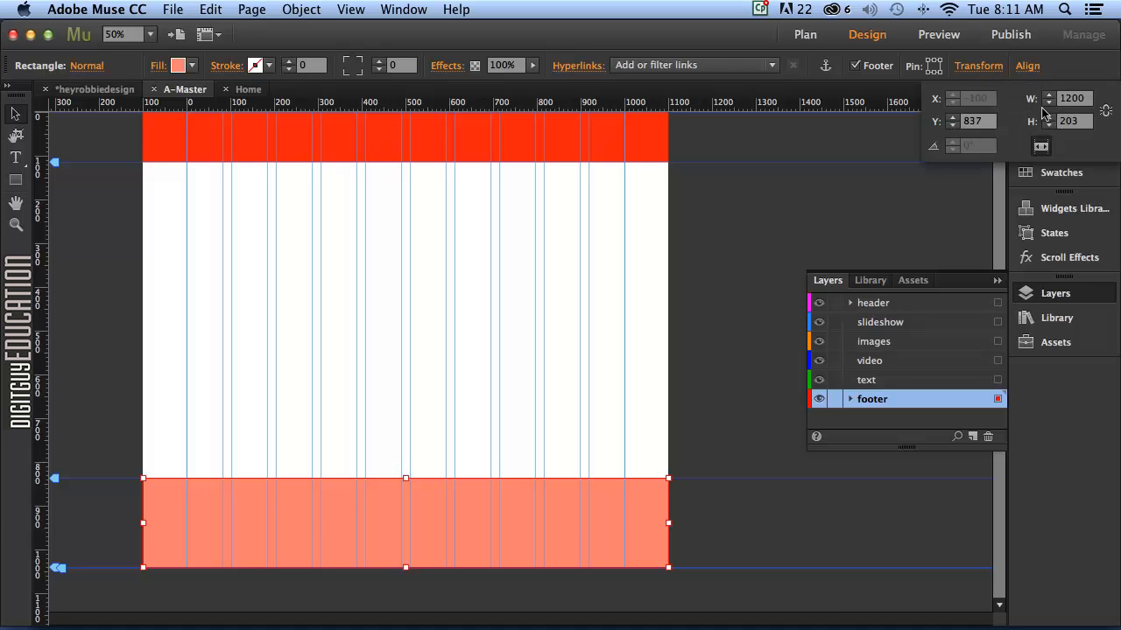
pyautogui.click(1040, 145)
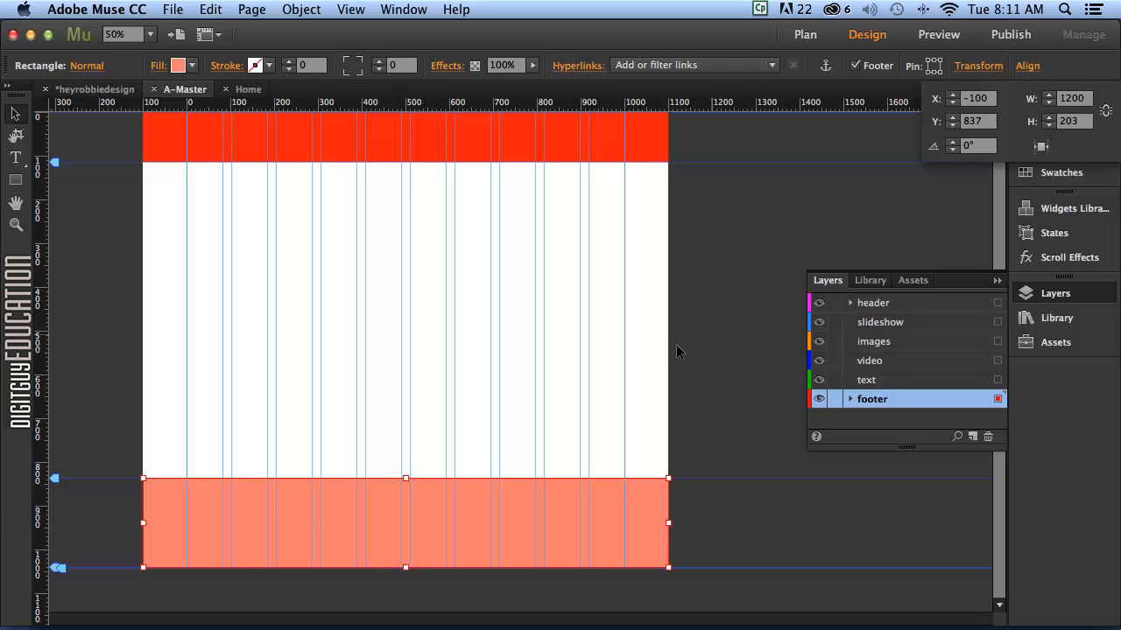
pyautogui.click(16, 115)
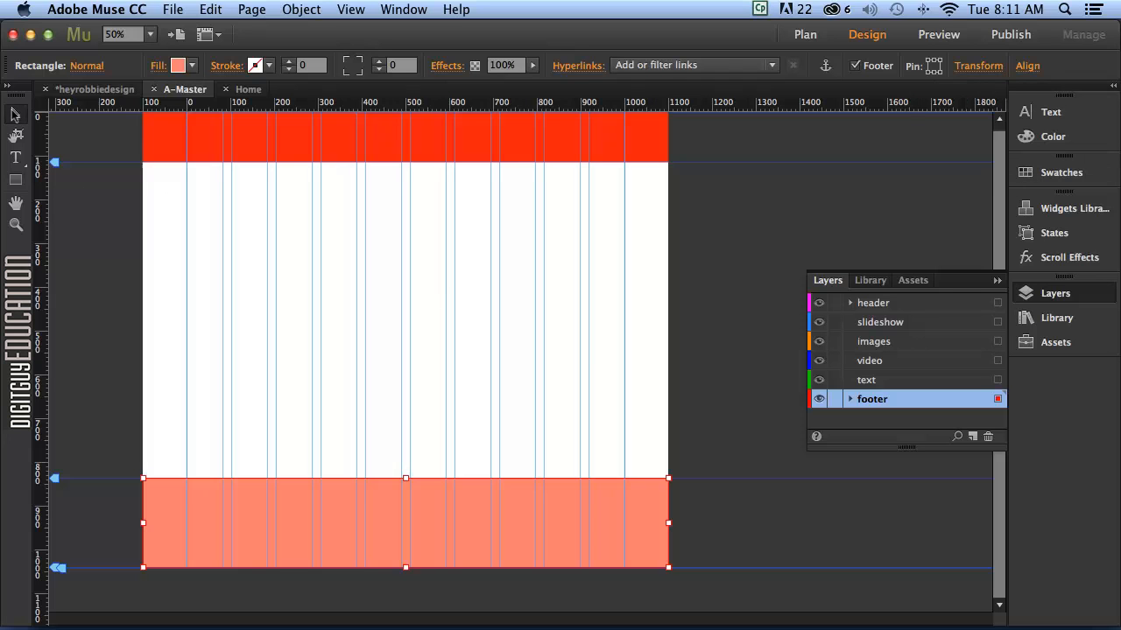
pyautogui.click(91, 319)
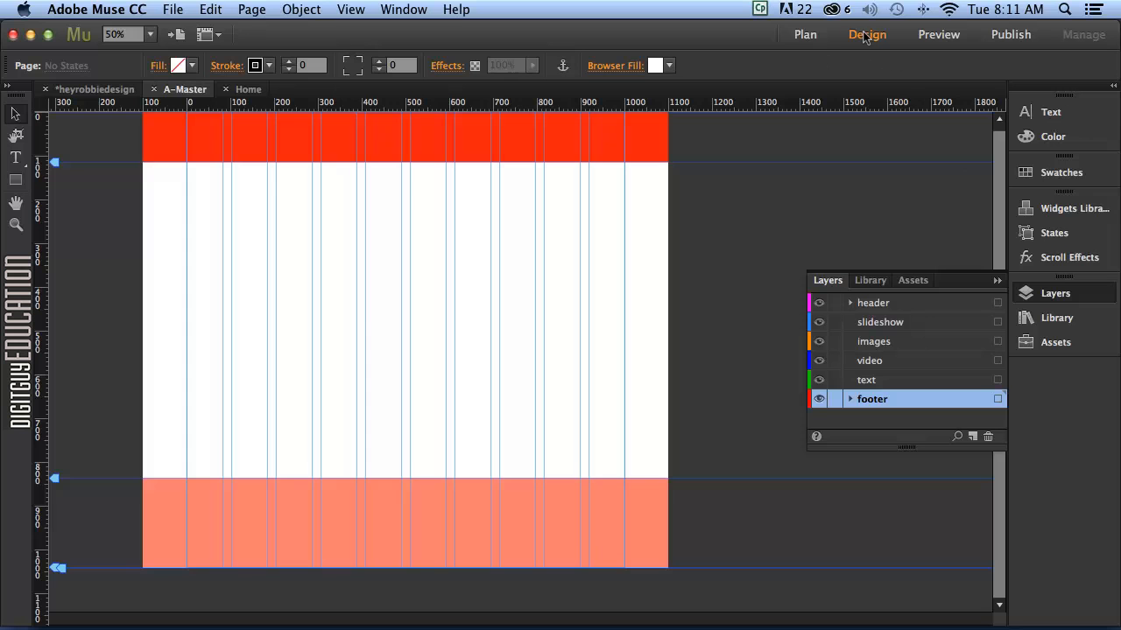
# Open the Home page from the site plan to check the master's header and footer on it, and return to A-Master.
pyautogui.click(799, 35)
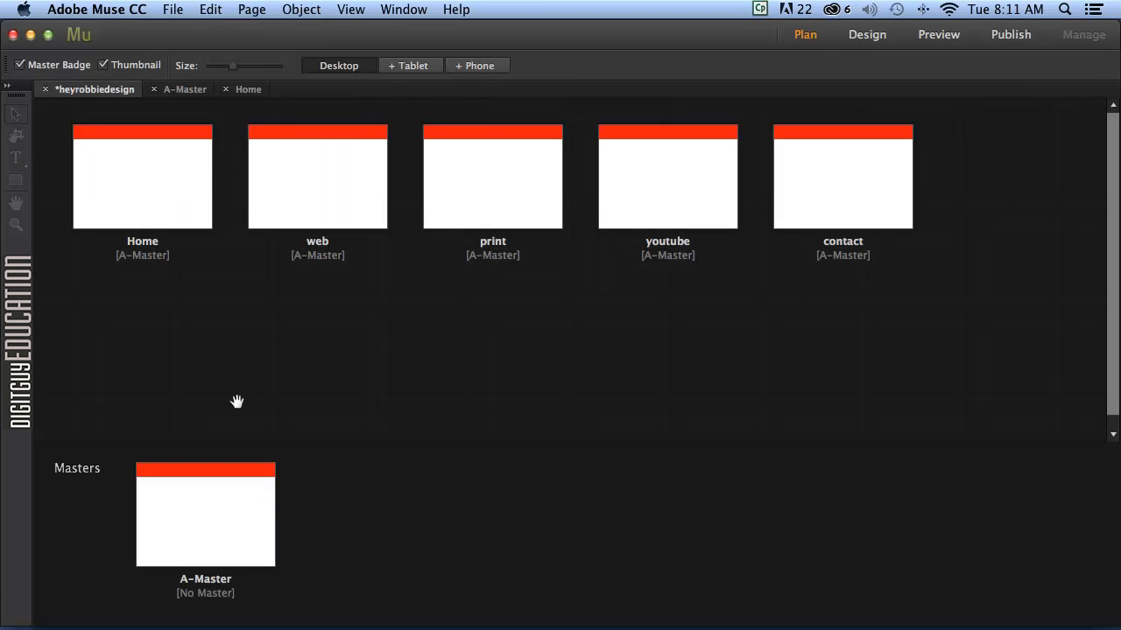
pyautogui.doubleClick(172, 184)
pyautogui.scroll(-10, 335, 367)
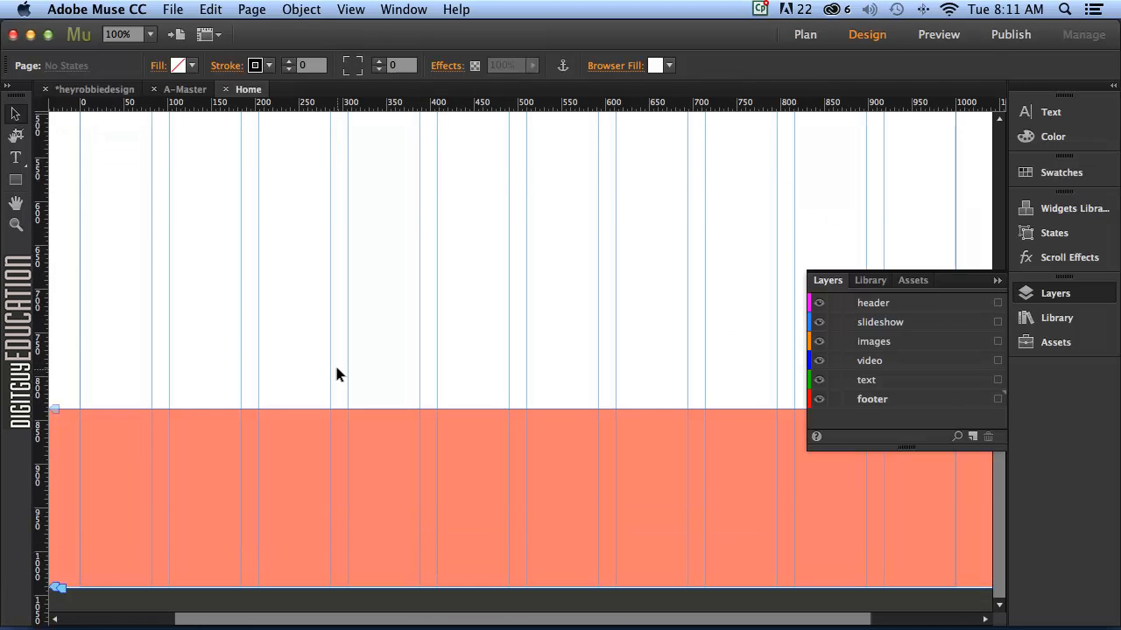
pyautogui.press('super+minus')
pyautogui.press('super+minus')
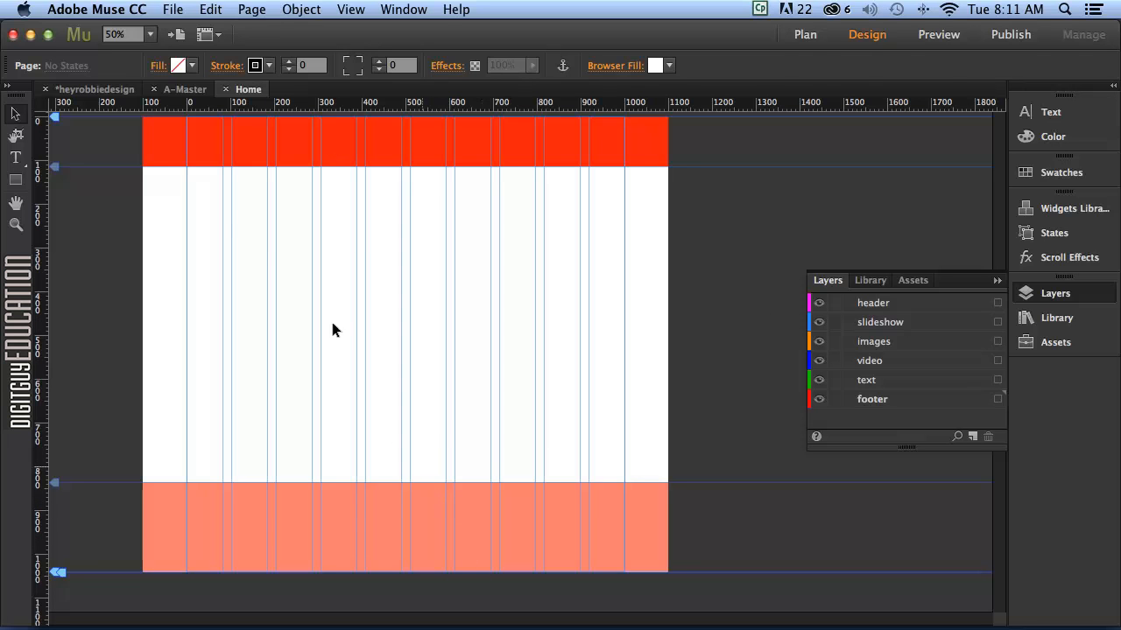
pyautogui.click(185, 88)
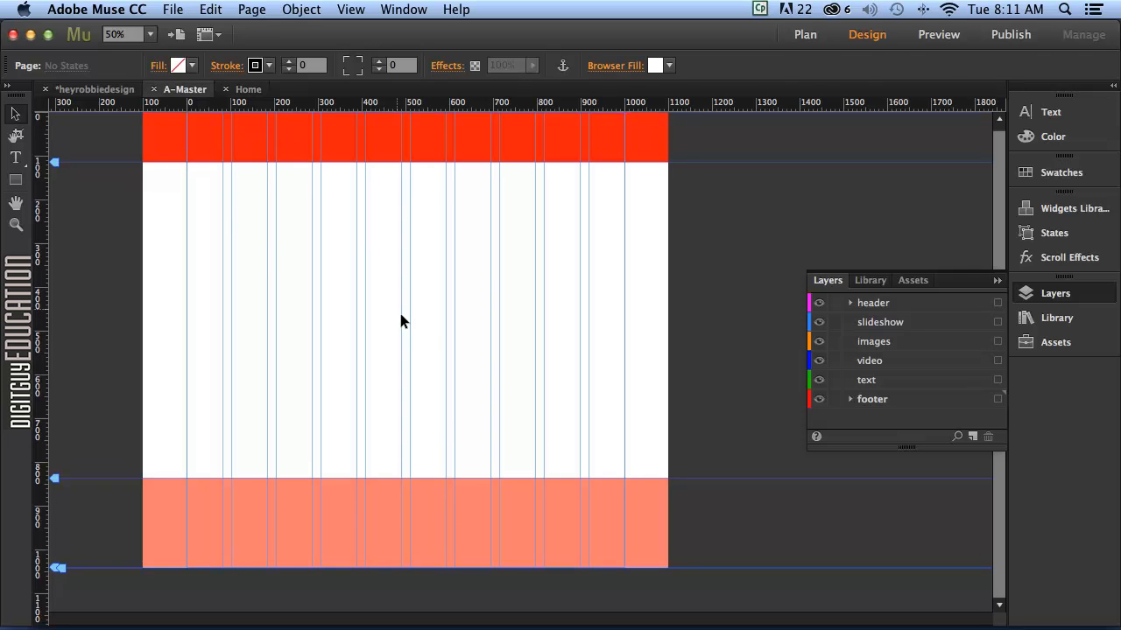